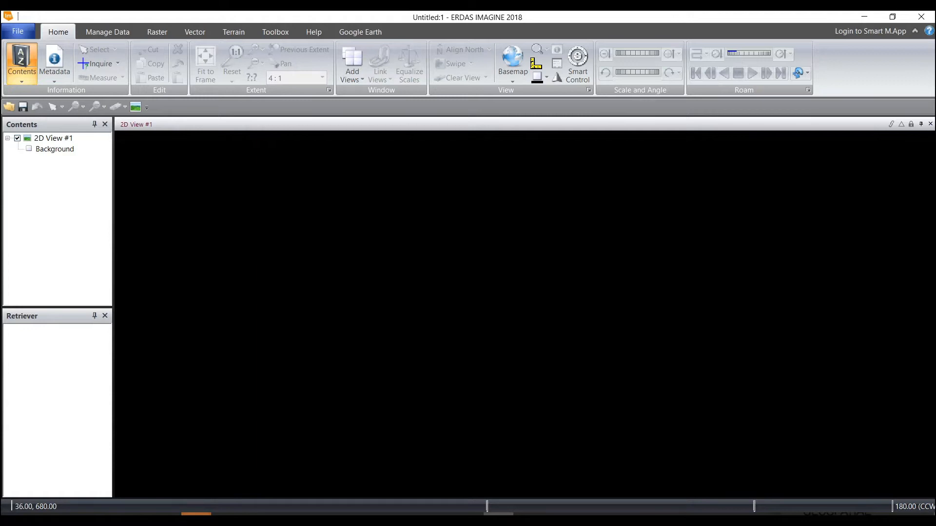
Check the XYZ point listing in xyz.xyz in Notepad++, and open the Terrain Prep Tool in ERDAS IMAGINE.
{"action": "left_click", "coordinate": [468, 515]}
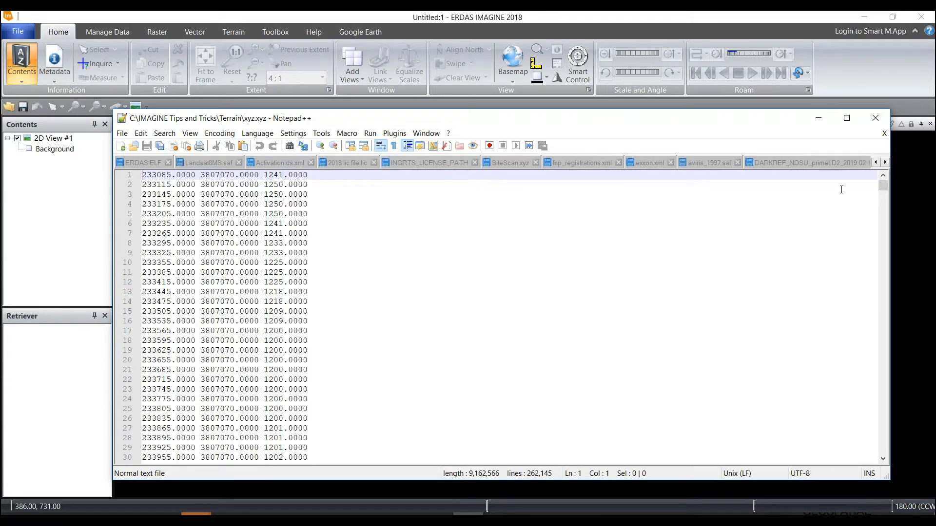
{"action": "left_click", "coordinate": [822, 124]}
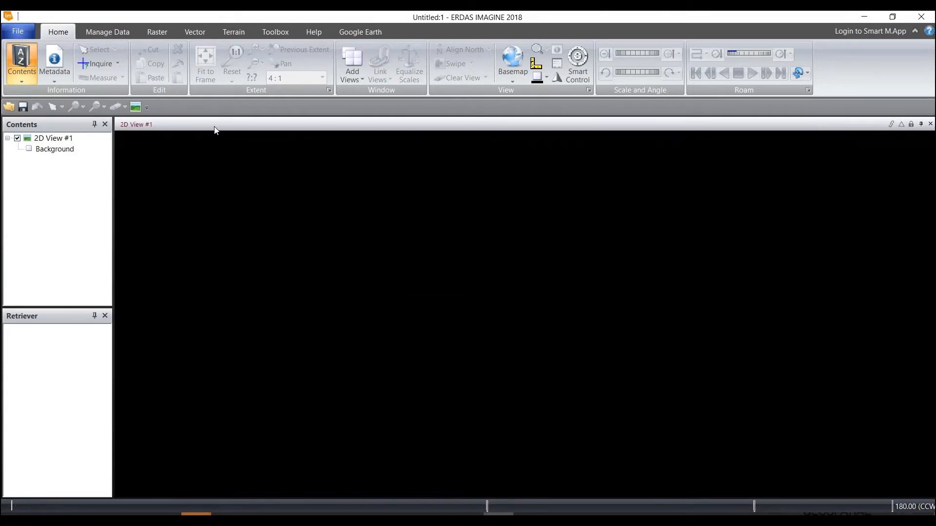
{"action": "left_click", "coordinate": [238, 34]}
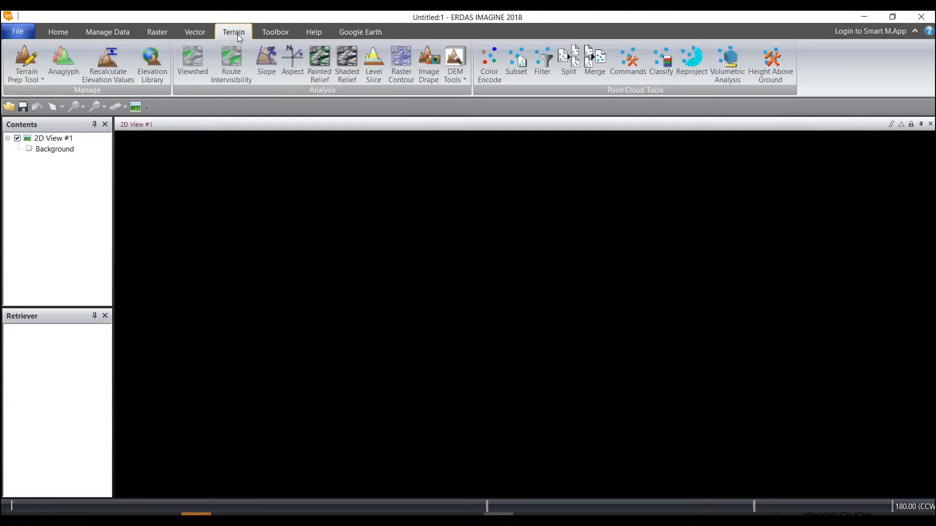
{"action": "left_click", "coordinate": [63, 61]}
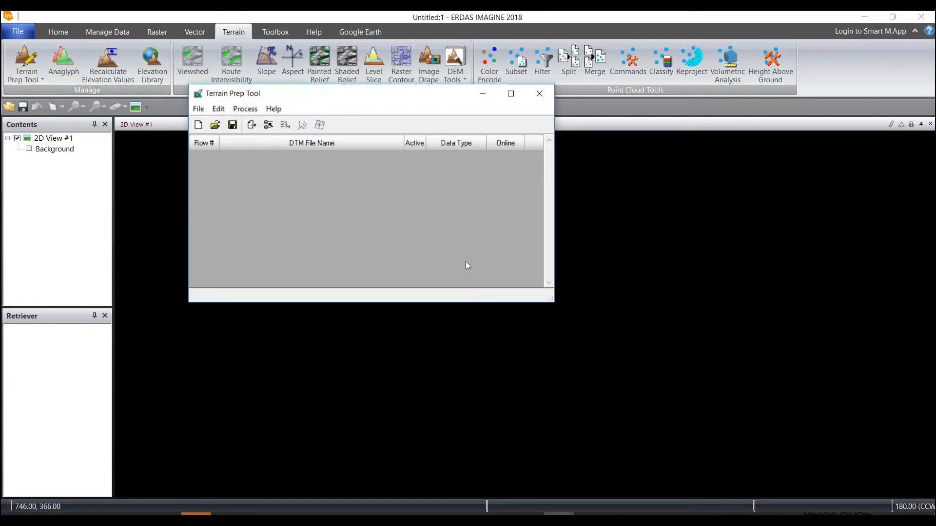
{"action": "left_click_drag", "start_coordinate": [379, 98], "coordinate": [479, 134]}
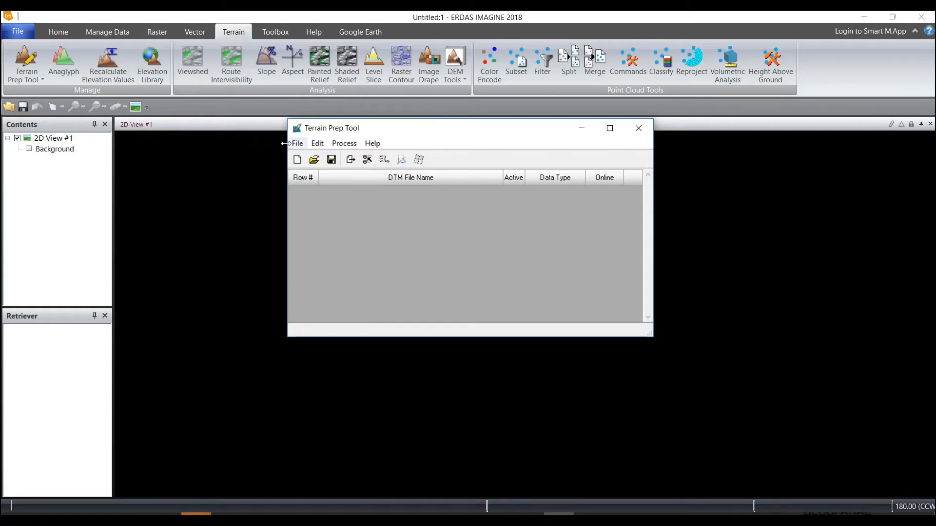
Add the 3D ASCII file xyz.xyz from the Terrain folder as a DTM source in the Terrain Prep Tool.
{"action": "left_click", "coordinate": [351, 159]}
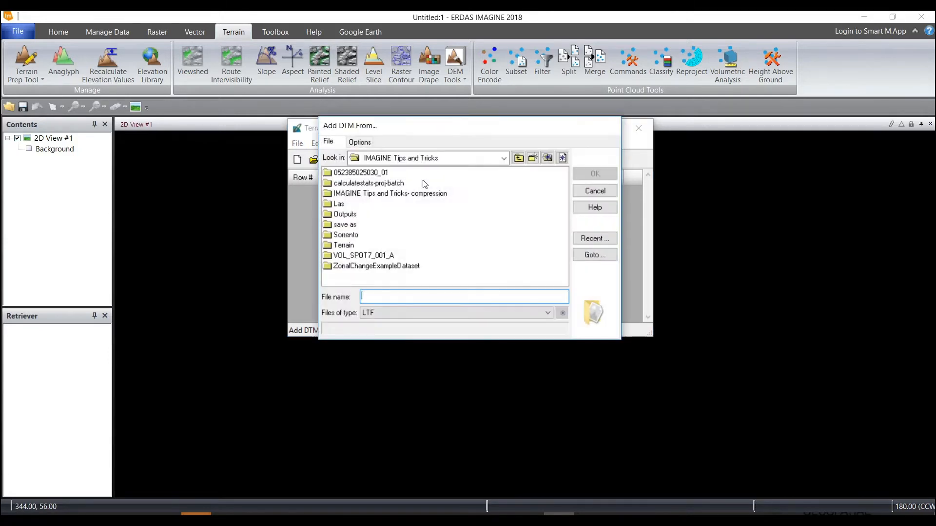
{"action": "left_click_drag", "start_coordinate": [432, 129], "coordinate": [460, 123]}
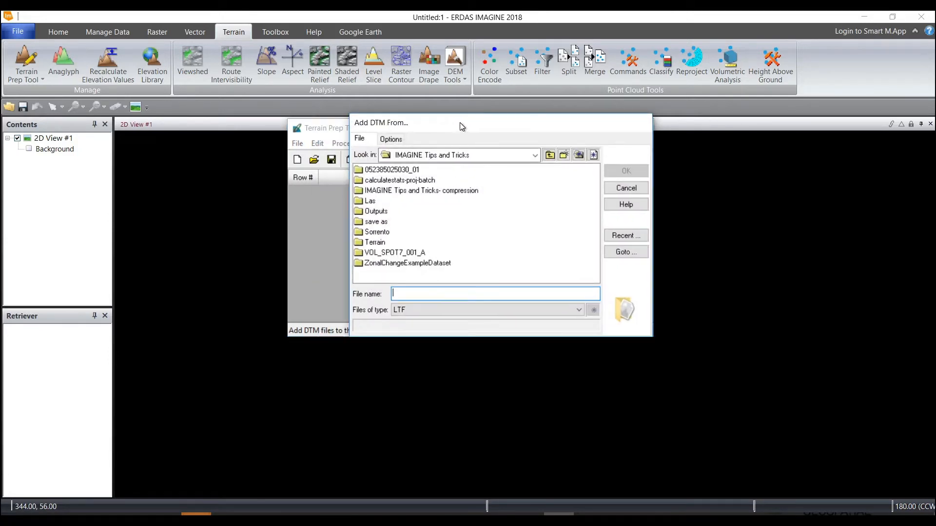
{"action": "double_click", "coordinate": [374, 242]}
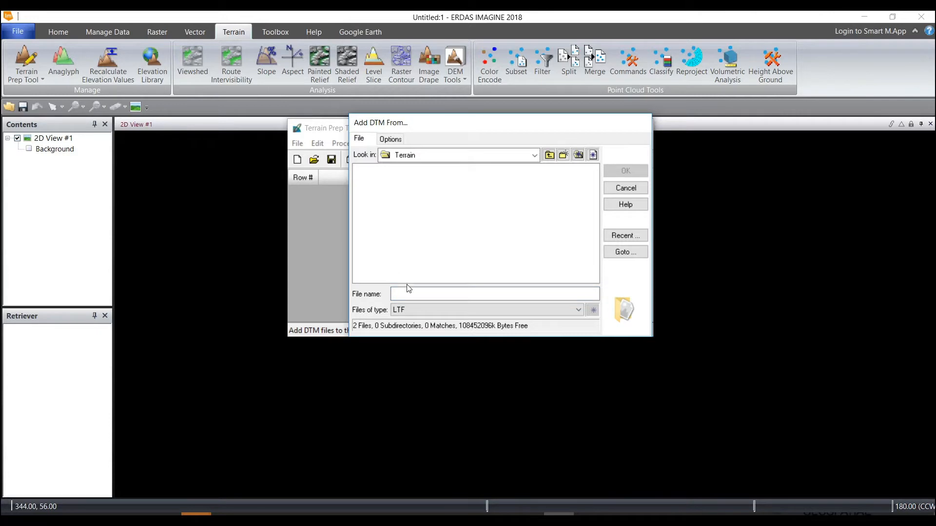
{"action": "left_click", "coordinate": [400, 311]}
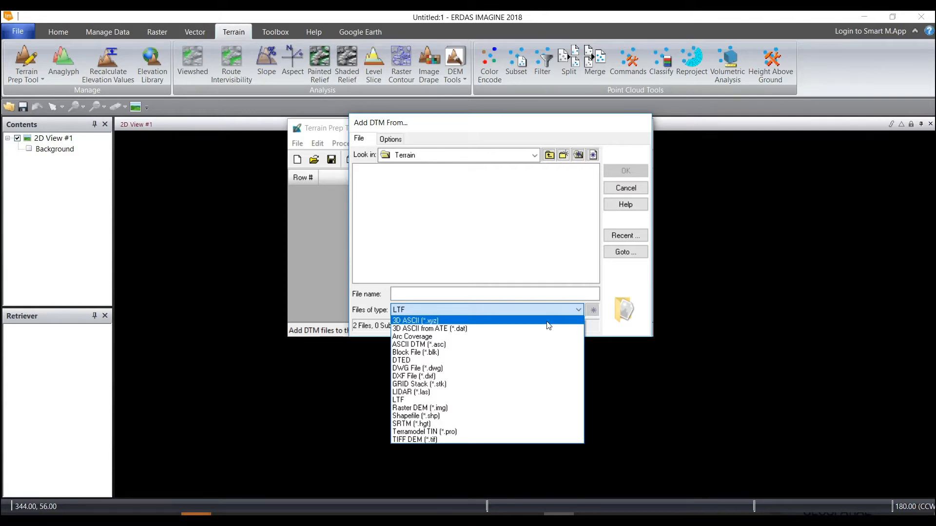
{"action": "left_click", "coordinate": [471, 322]}
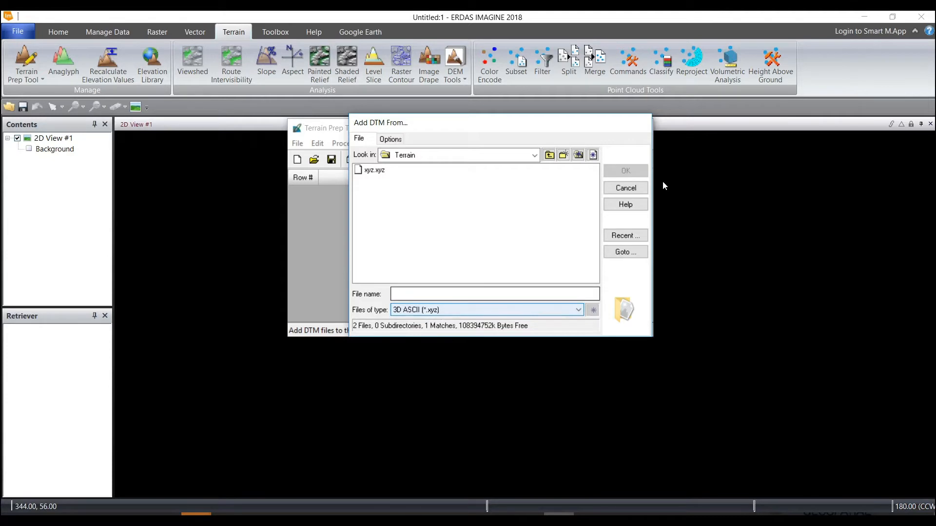
{"action": "left_click", "coordinate": [370, 170]}
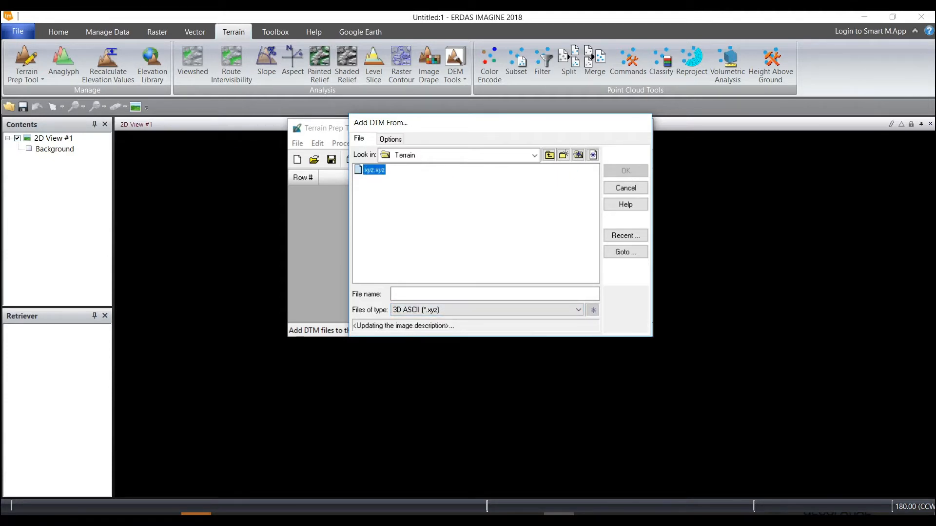
{"action": "left_click", "coordinate": [610, 171]}
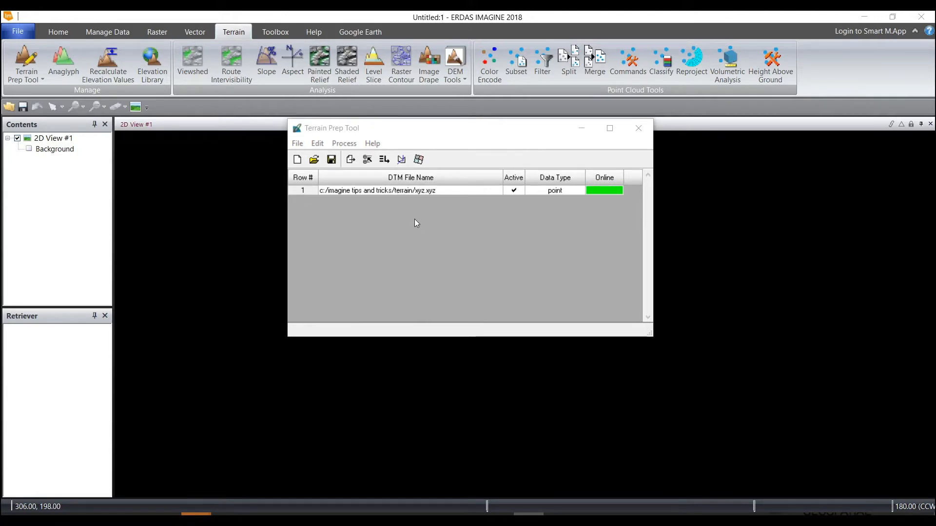
Start a Surface process for the loaded points and enable DEM output with the filename dem.img.
{"action": "left_click", "coordinate": [344, 144]}
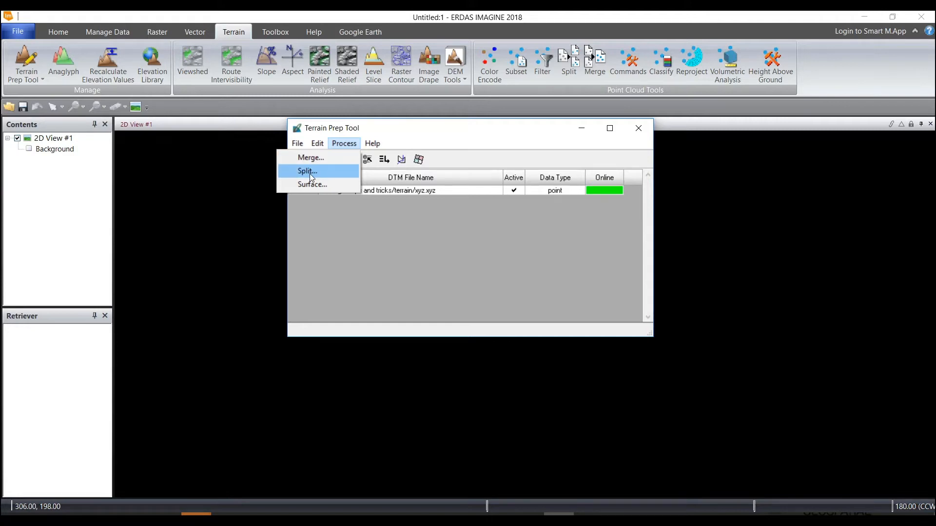
{"action": "left_click", "coordinate": [333, 185]}
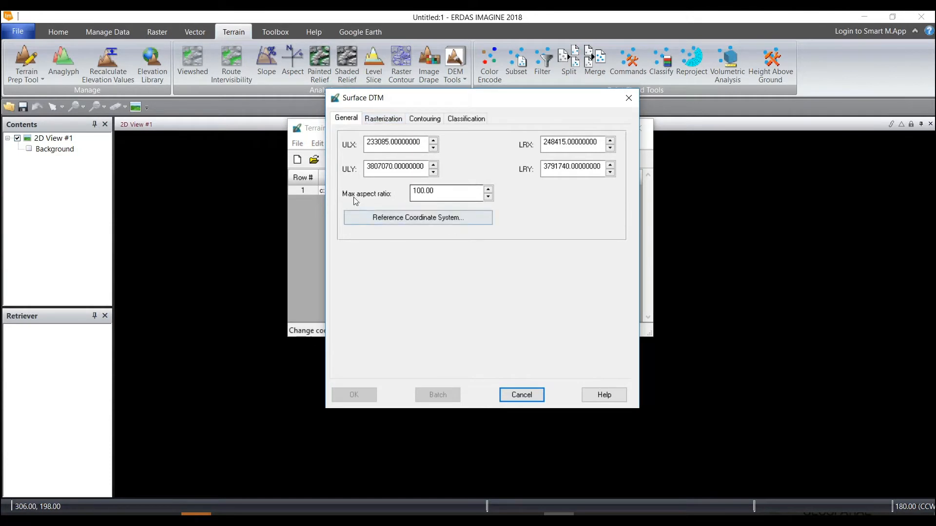
{"action": "left_click", "coordinate": [390, 121]}
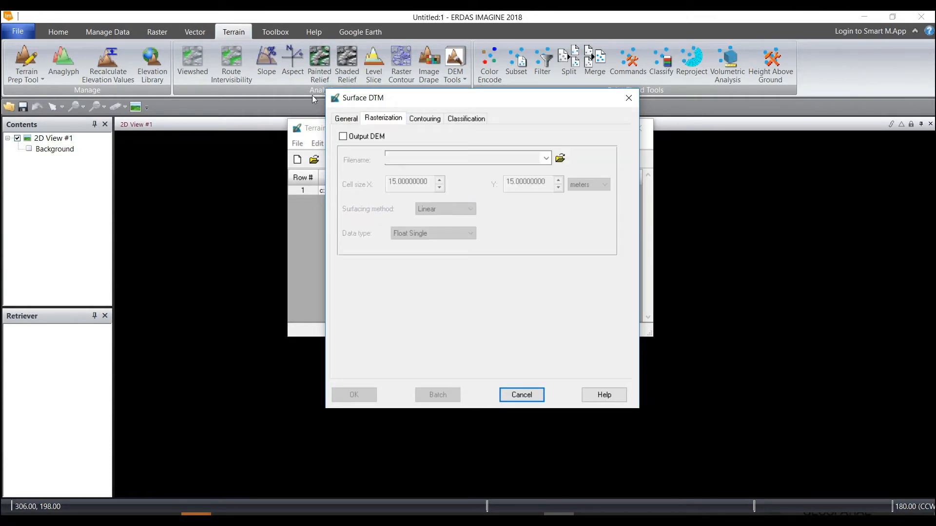
{"action": "left_click", "coordinate": [343, 136]}
{"action": "left_click", "coordinate": [511, 161]}
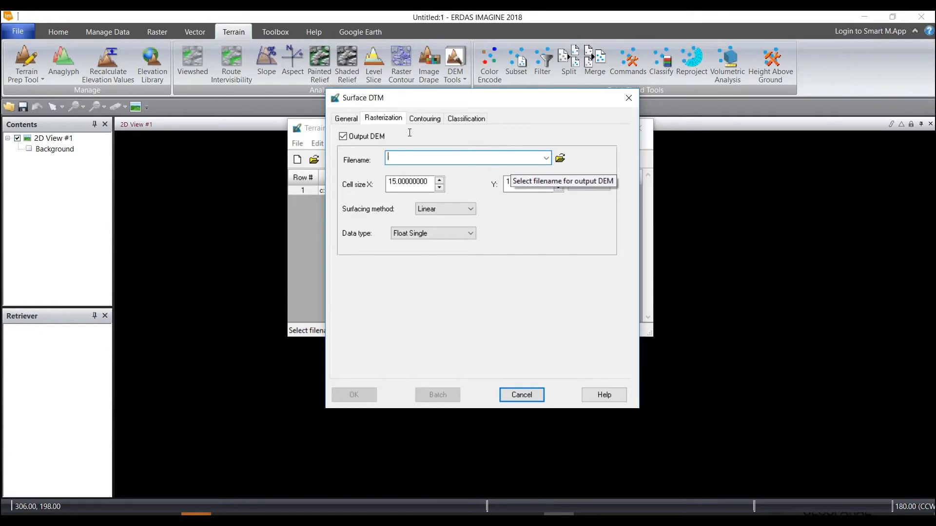
{"action": "type", "text": "dem"}
{"action": "key", "text": "Return"}
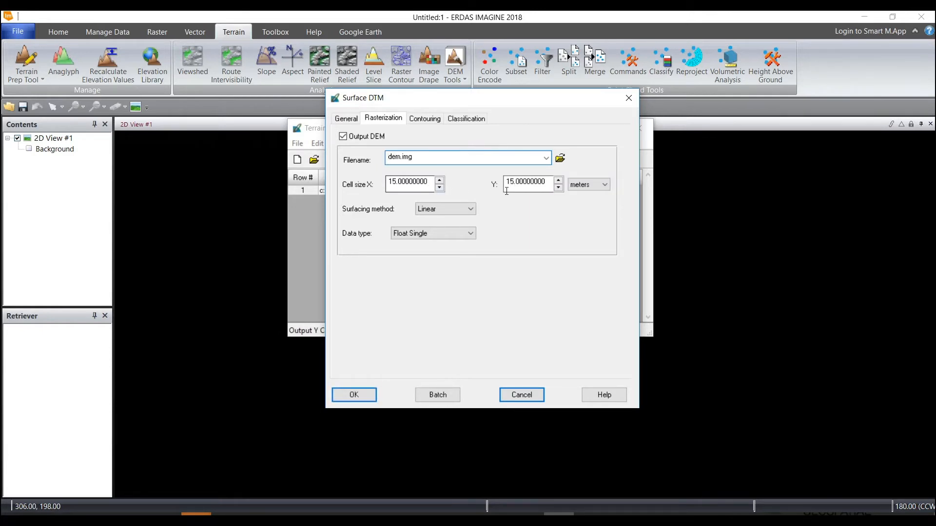
Enable contour output to the 3D shapefile contours.shp with an interval of 15 and smoothed contours.
{"action": "left_click", "coordinate": [424, 121]}
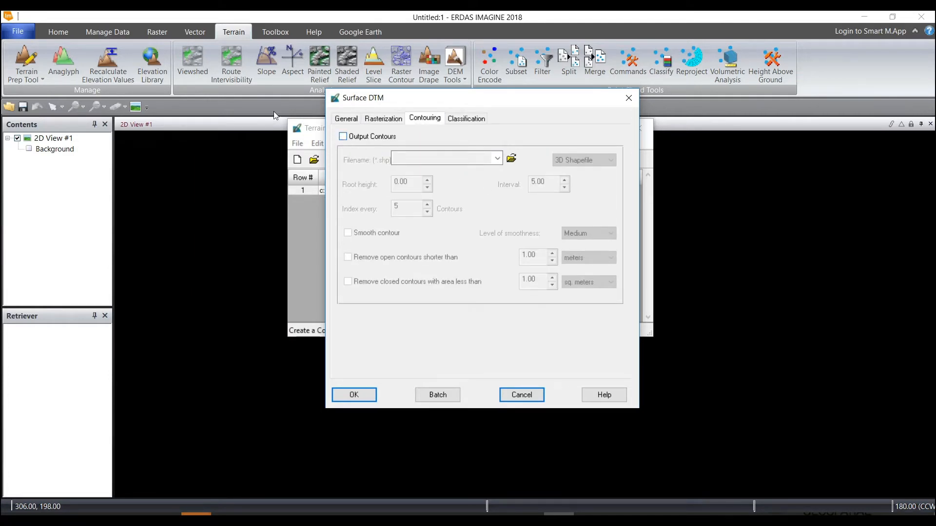
{"action": "left_click", "coordinate": [344, 138]}
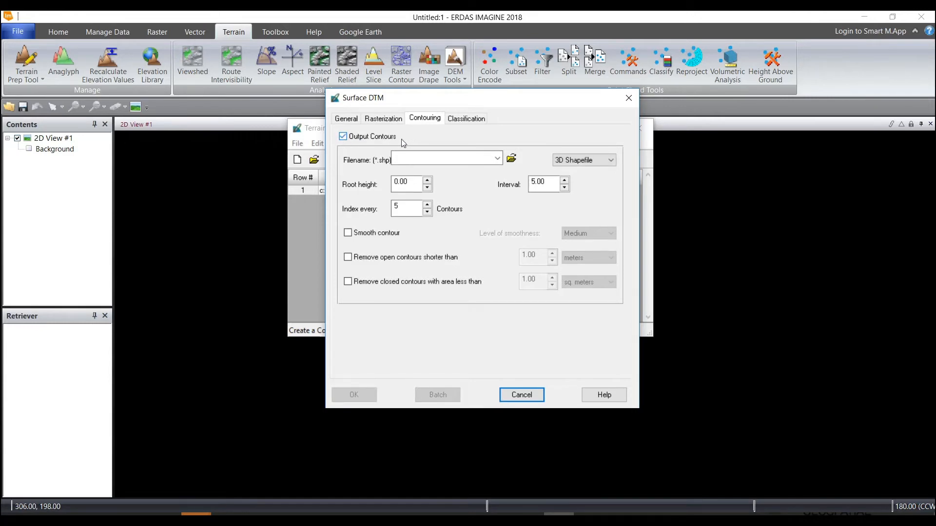
{"action": "left_click", "coordinate": [471, 158]}
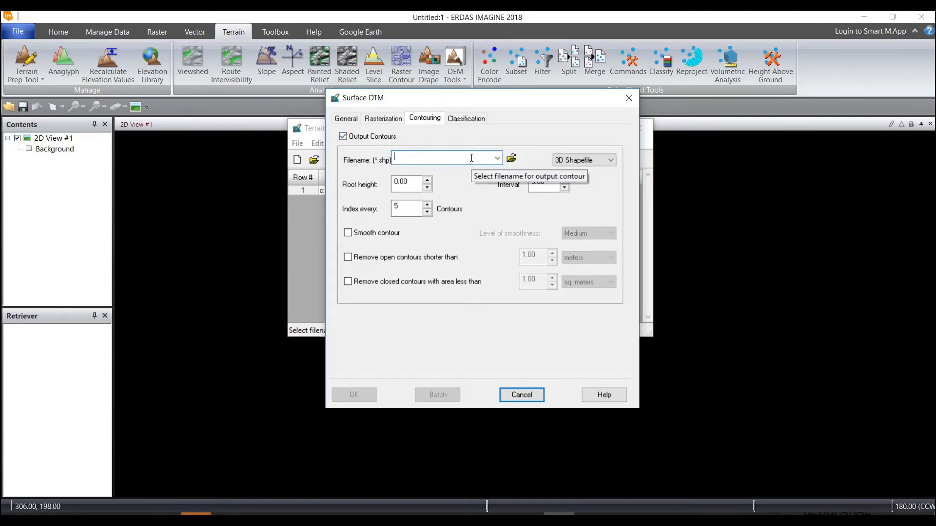
{"action": "type", "text": "contours"}
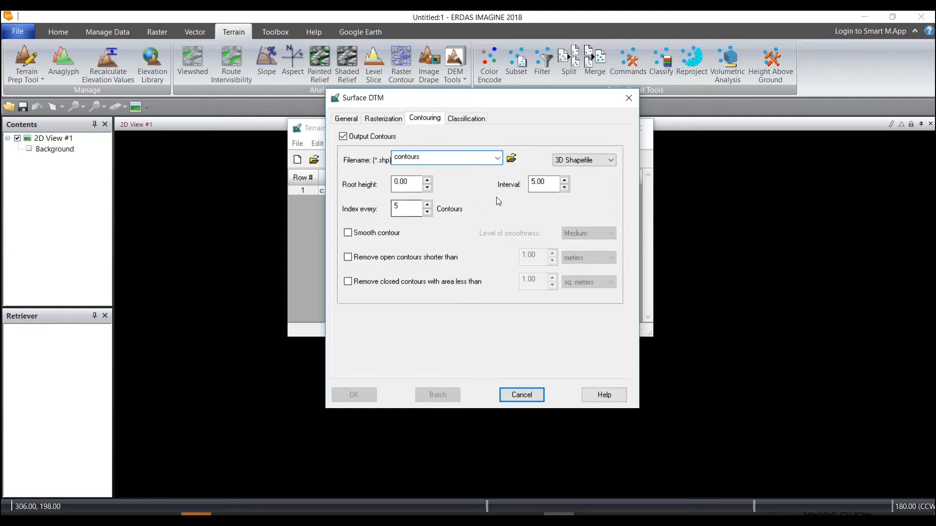
{"action": "left_click", "coordinate": [547, 186]}
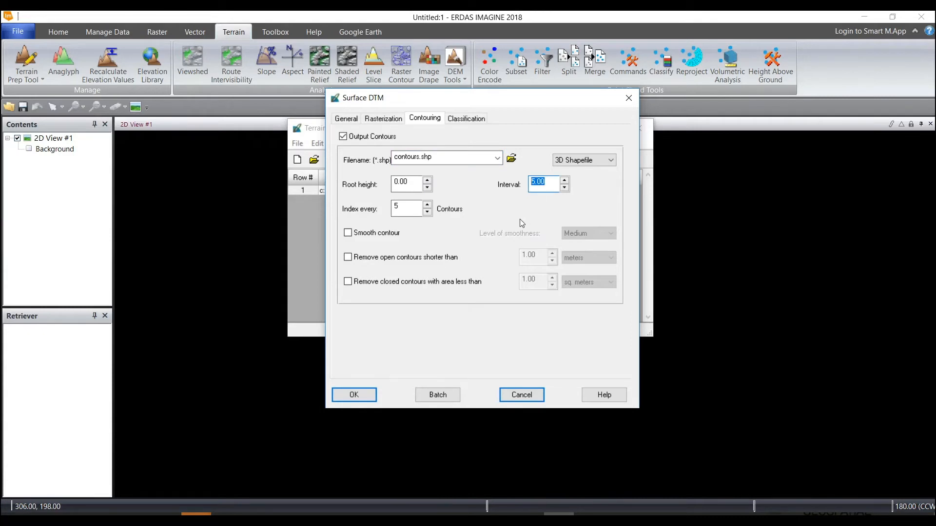
{"action": "type", "text": "15"}
{"action": "left_click", "coordinate": [382, 234]}
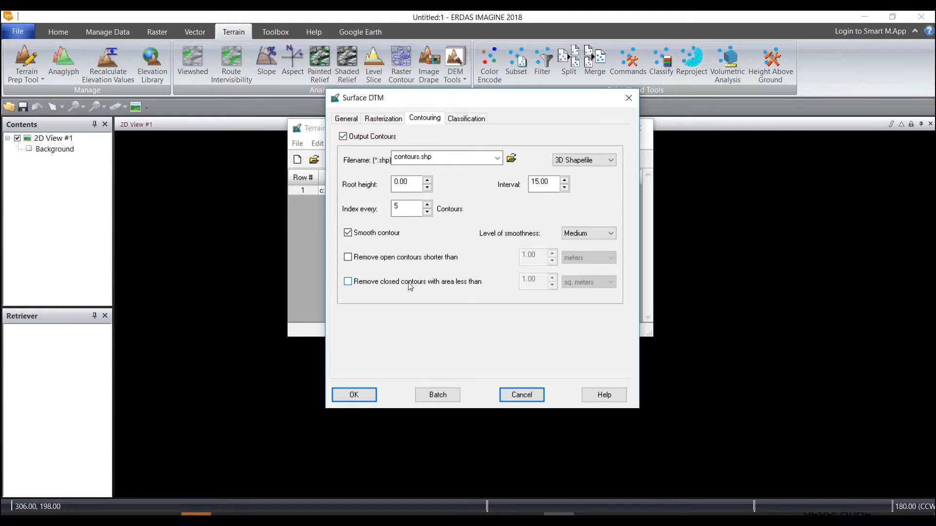
Review the classification, rasterization and contouring settings, and run the surfacing process, clearing its windows from the view.
{"action": "left_click", "coordinate": [467, 119]}
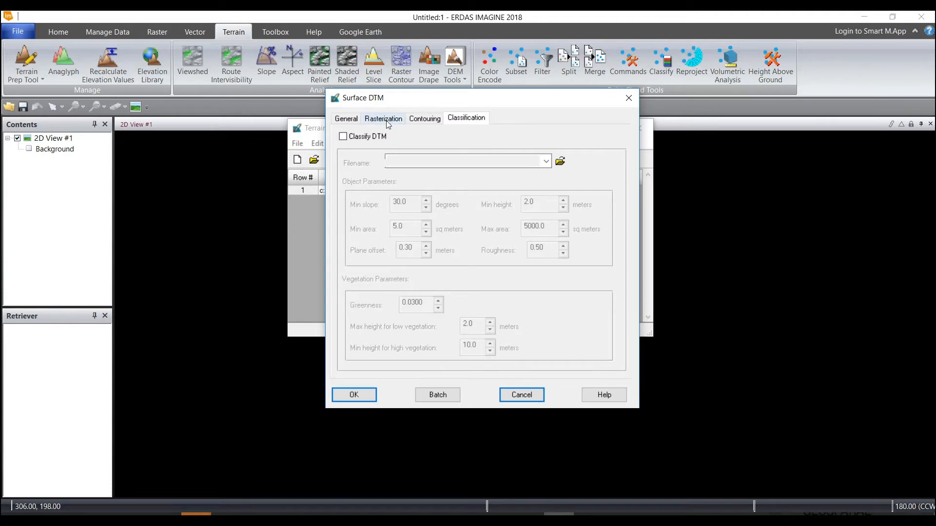
{"action": "left_click", "coordinate": [400, 118]}
{"action": "left_click", "coordinate": [419, 119]}
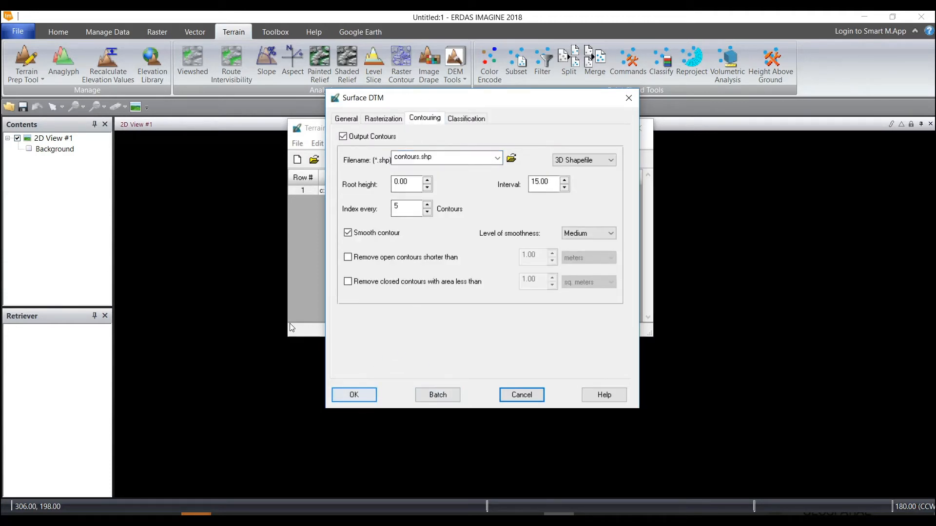
{"action": "left_click", "coordinate": [364, 398]}
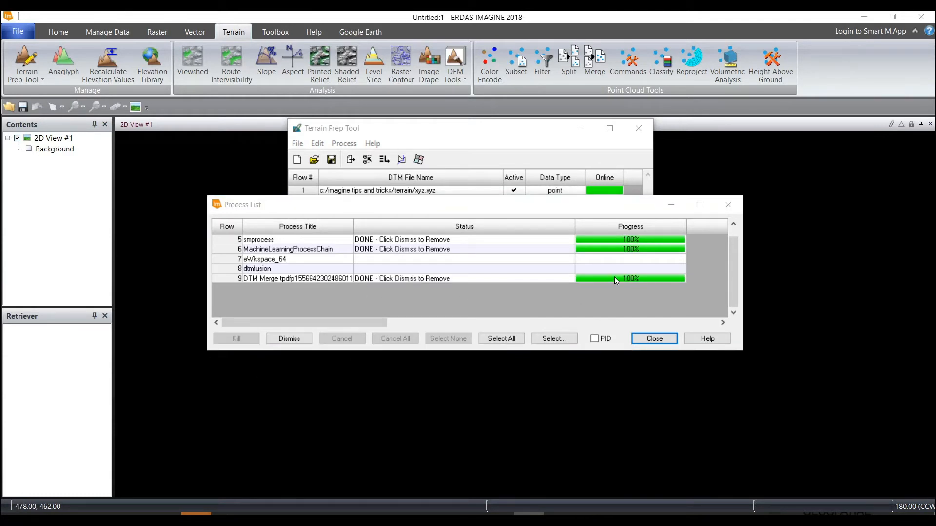
{"action": "left_click", "coordinate": [534, 166]}
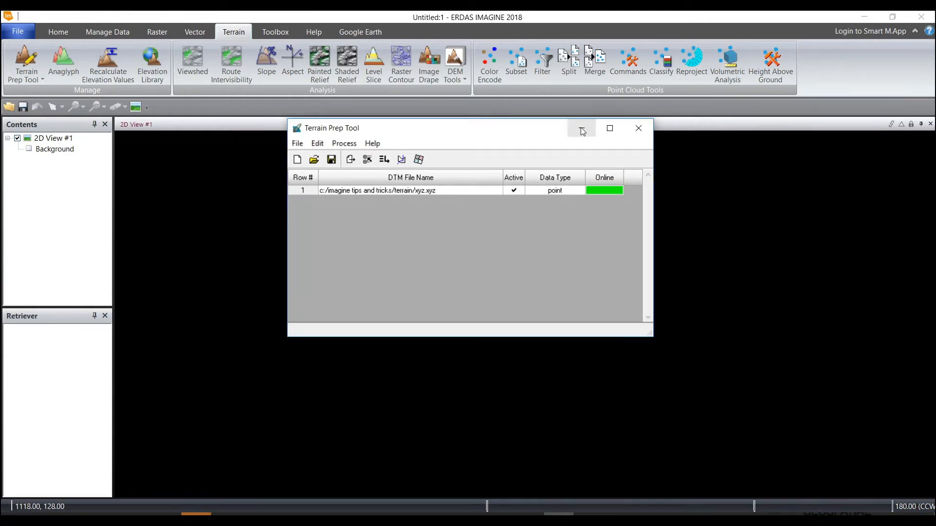
{"action": "left_click", "coordinate": [582, 130]}
Open the recent output dem.img as a raster layer in the 2D view.
{"action": "right_click", "coordinate": [441, 151]}
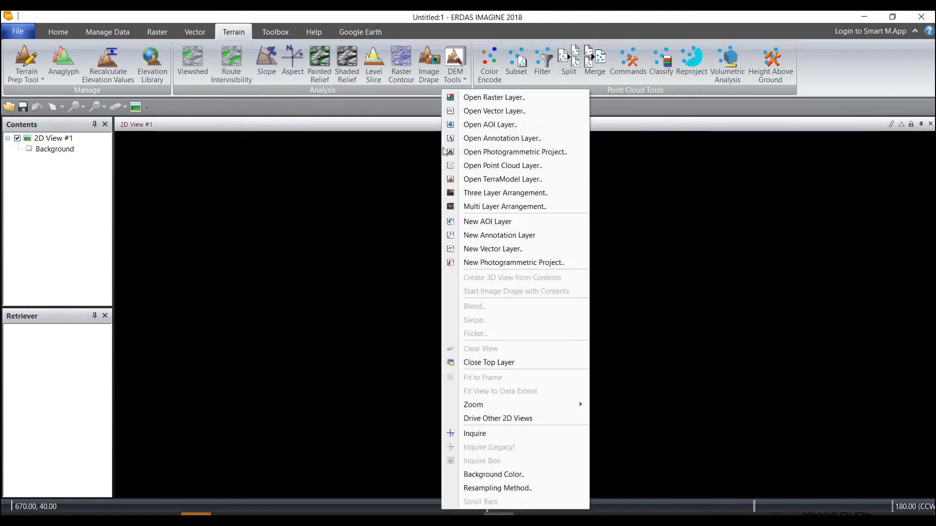
{"action": "left_click", "coordinate": [467, 97]}
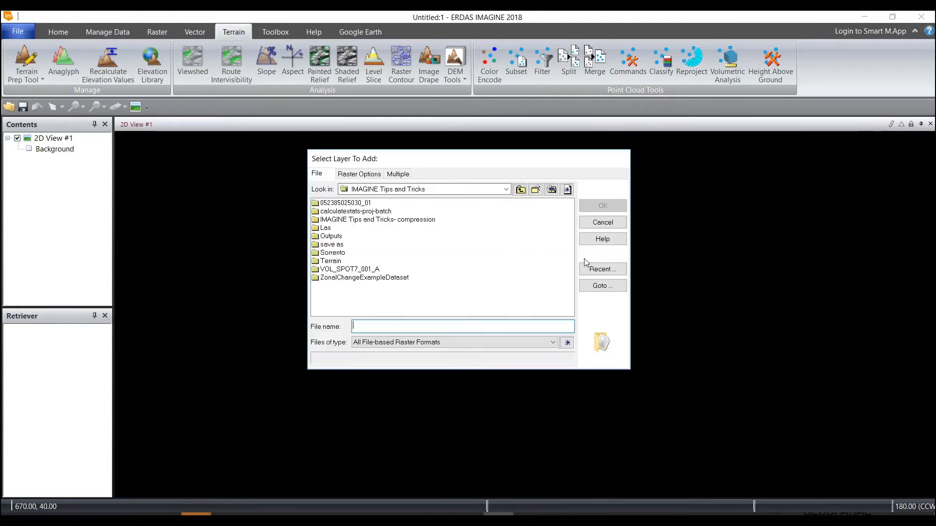
{"action": "left_click", "coordinate": [598, 270]}
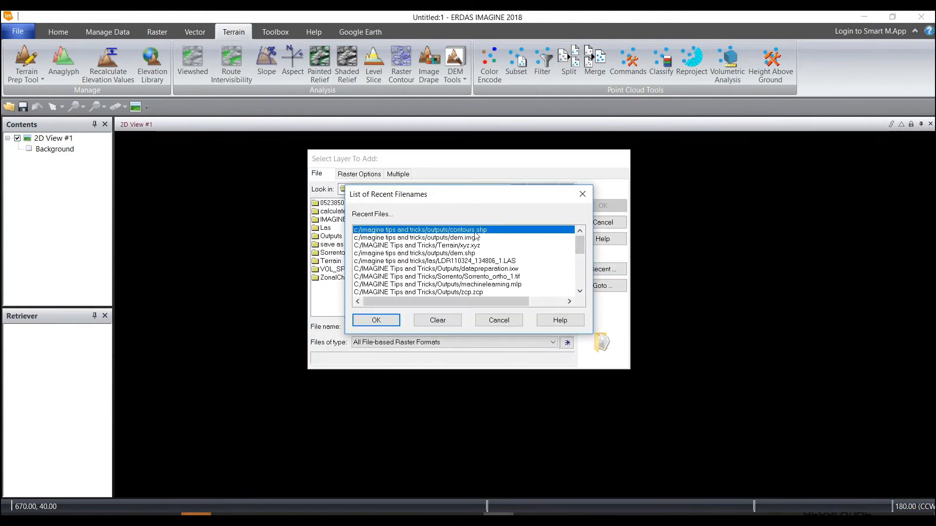
{"action": "double_click", "coordinate": [471, 239]}
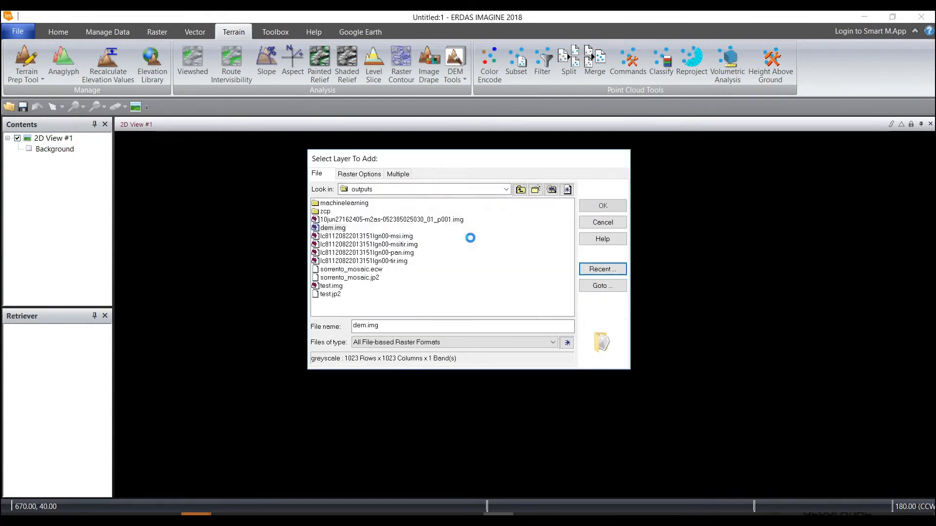
{"action": "left_click", "coordinate": [598, 206]}
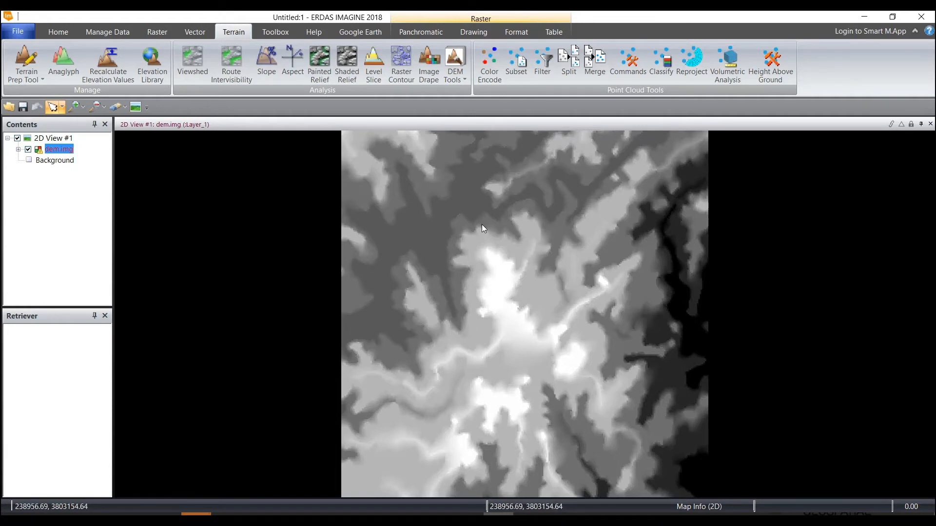
Open the recent output contours.shp as a vector layer over the DEM in the 2D view.
{"action": "scroll", "coordinate": [550, 235], "scroll_direction": "up", "scroll_amount": 1}
{"action": "right_click", "coordinate": [550, 235]}
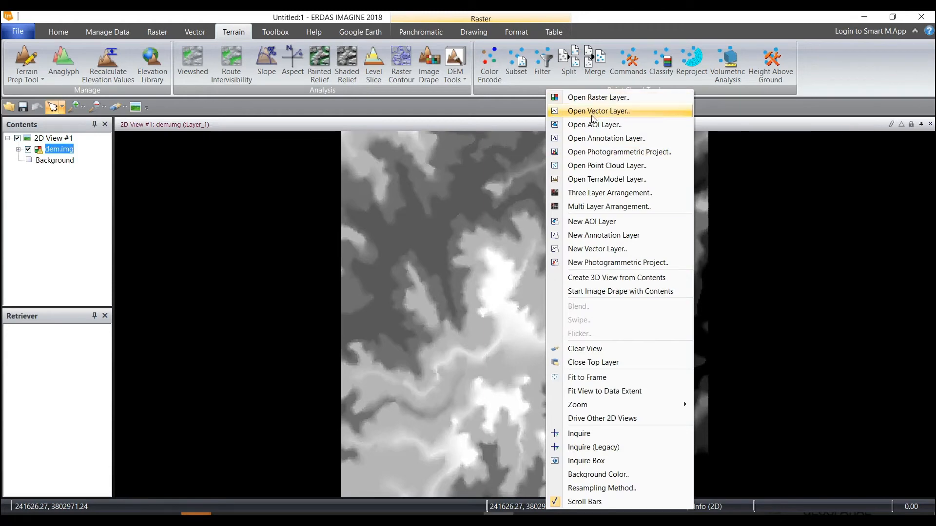
{"action": "left_click", "coordinate": [594, 111]}
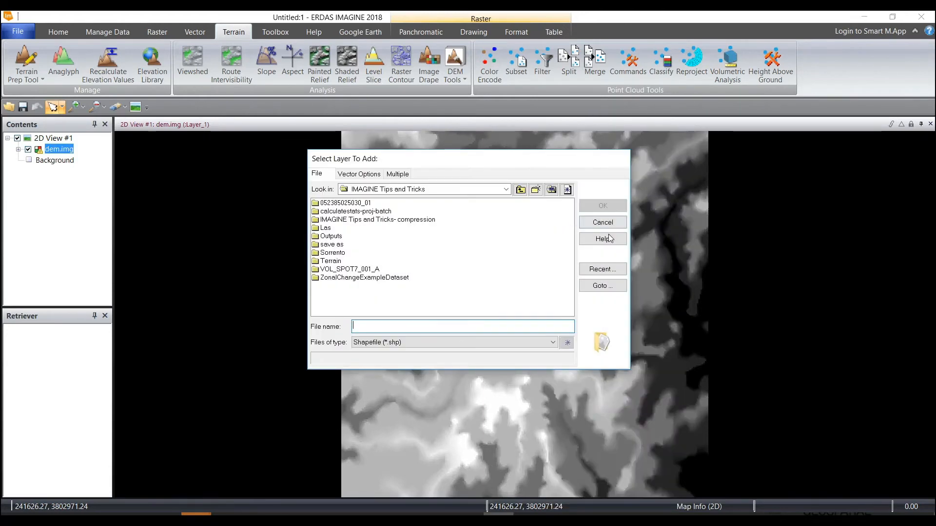
{"action": "left_click", "coordinate": [603, 269]}
{"action": "left_click", "coordinate": [480, 238]}
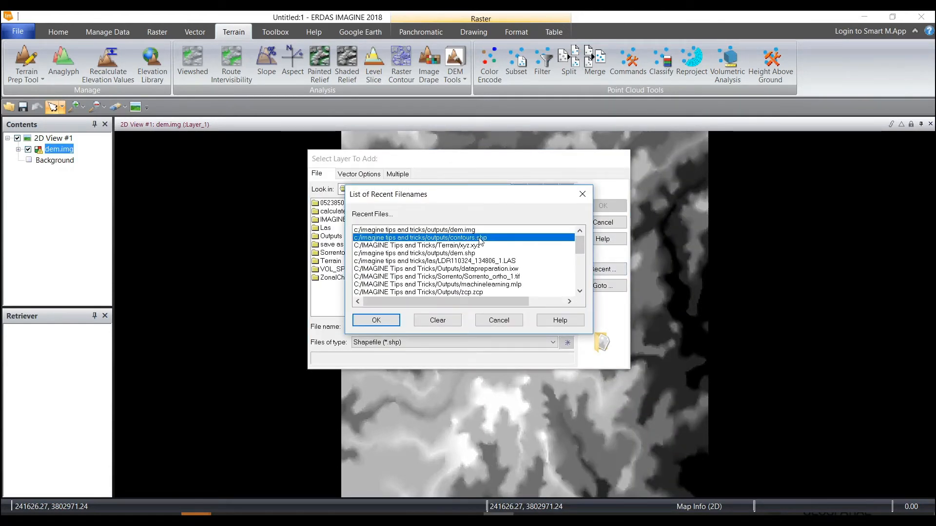
{"action": "left_click", "coordinate": [365, 321]}
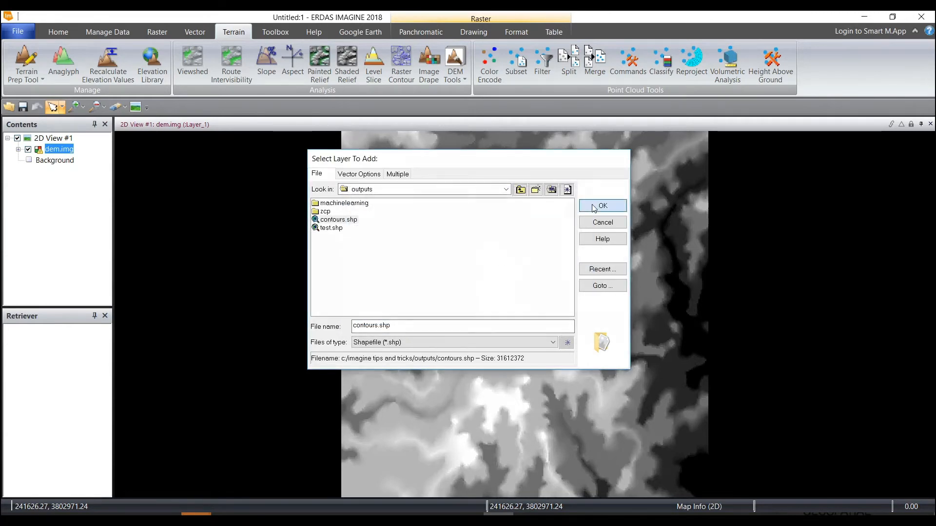
{"action": "left_click", "coordinate": [594, 208]}
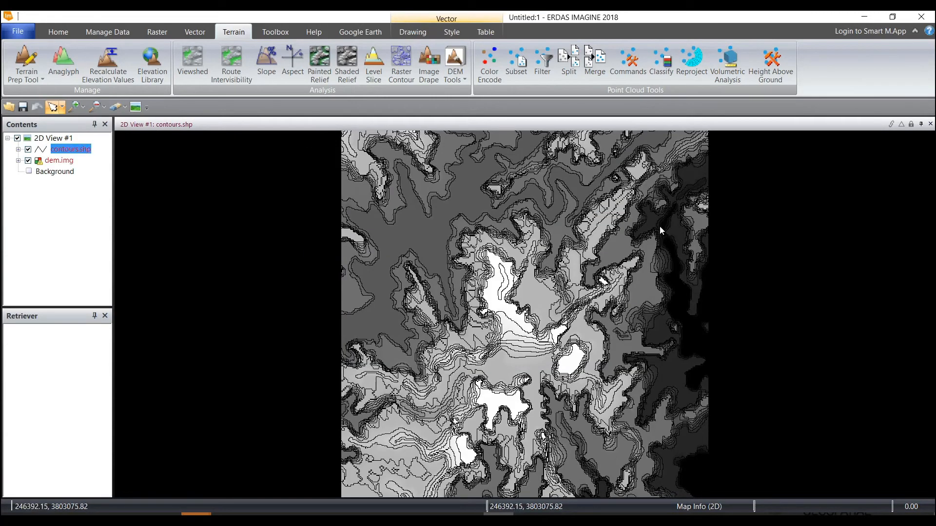
Symbolize the contours layer by unique value on the Height attribute, with new styles generated.
{"action": "left_click", "coordinate": [450, 32]}
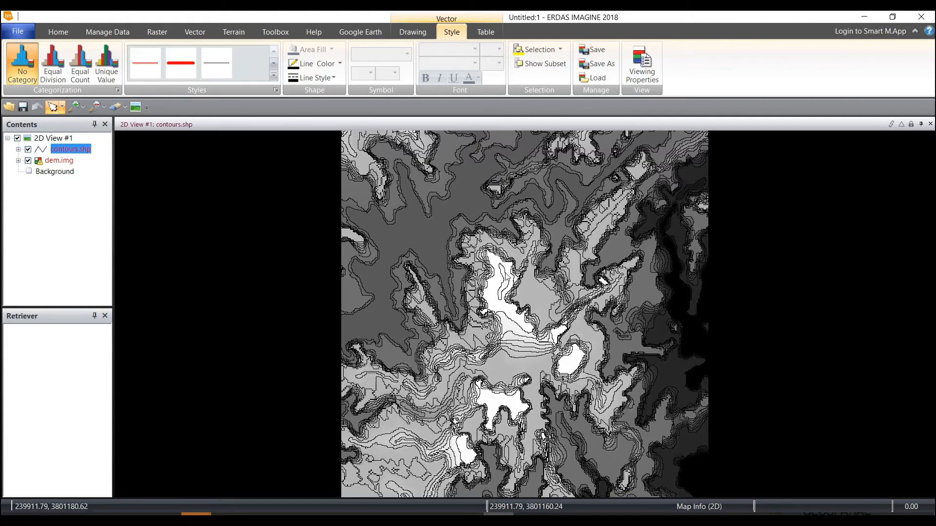
{"action": "left_click", "coordinate": [106, 66]}
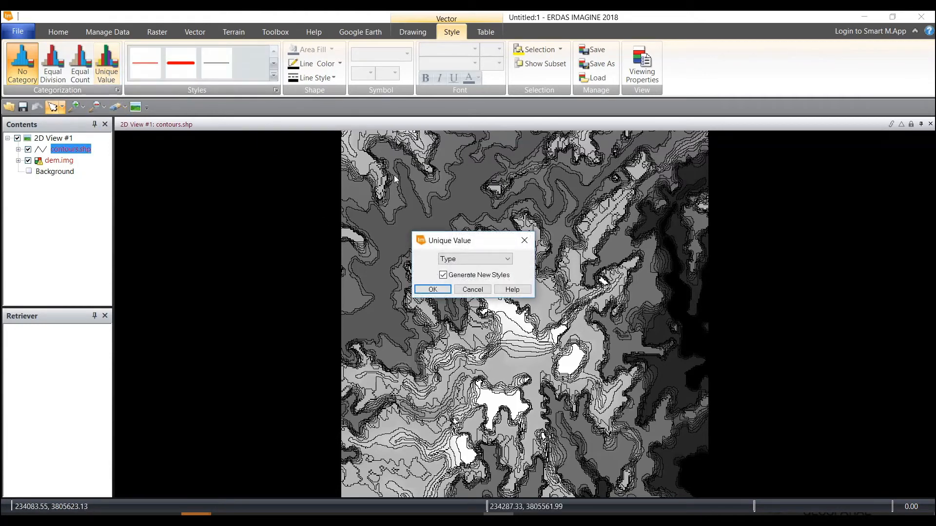
{"action": "left_click_drag", "start_coordinate": [482, 242], "coordinate": [517, 150]}
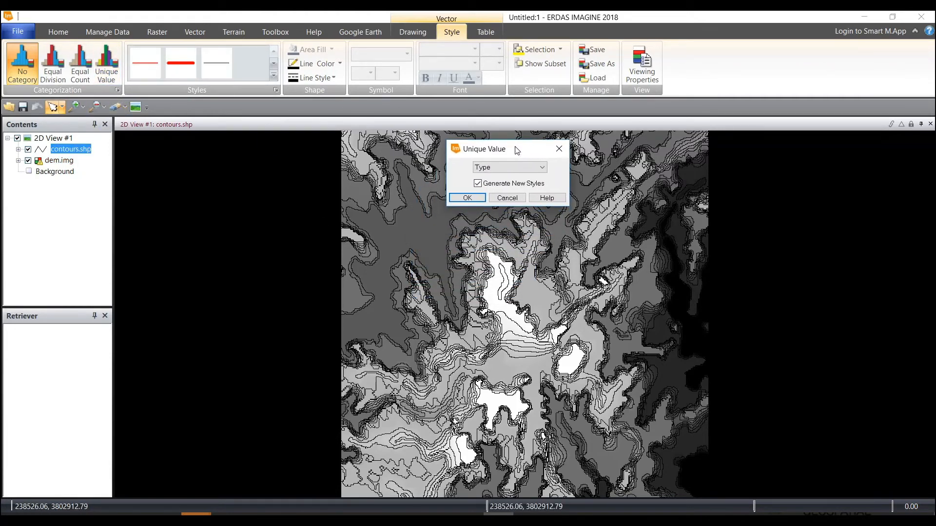
{"action": "left_click", "coordinate": [536, 169]}
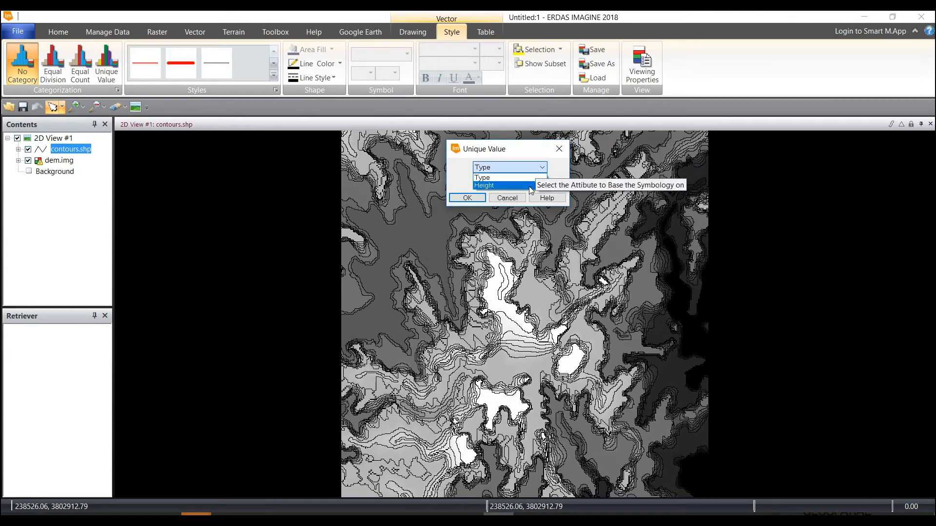
{"action": "left_click", "coordinate": [485, 185]}
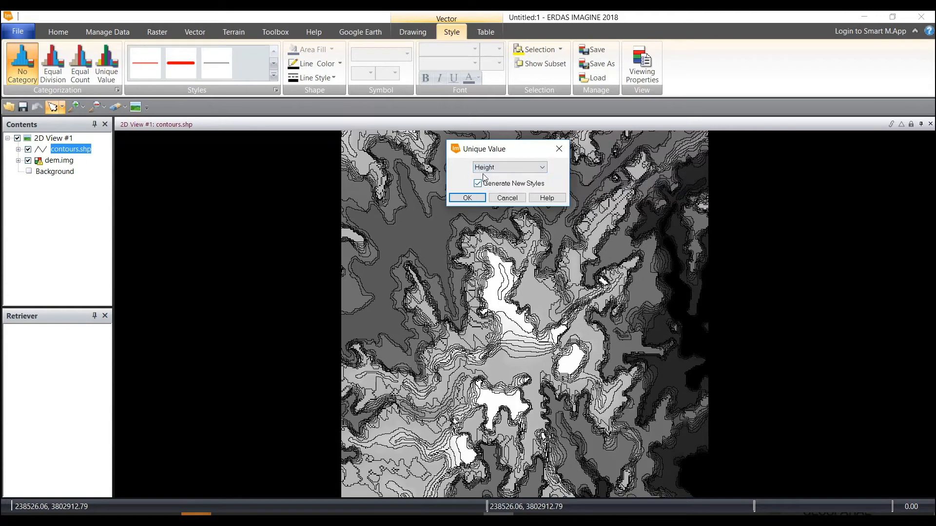
{"action": "left_click", "coordinate": [467, 197]}
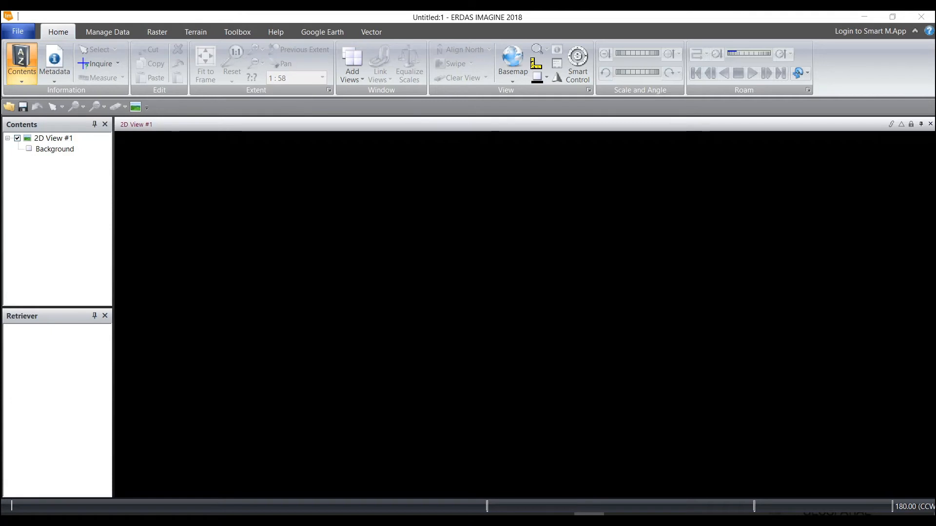
In File Explorer, examine the R1C1, R1C2 and R1C3 TIF tiles in VOL_SPOT7_001_A\IMG_SPOT7_PMS_001_A, and return to ERDAS IMAGINE.
{"action": "left_click_drag", "start_coordinate": [71, 403], "coordinate": [354, 52]}
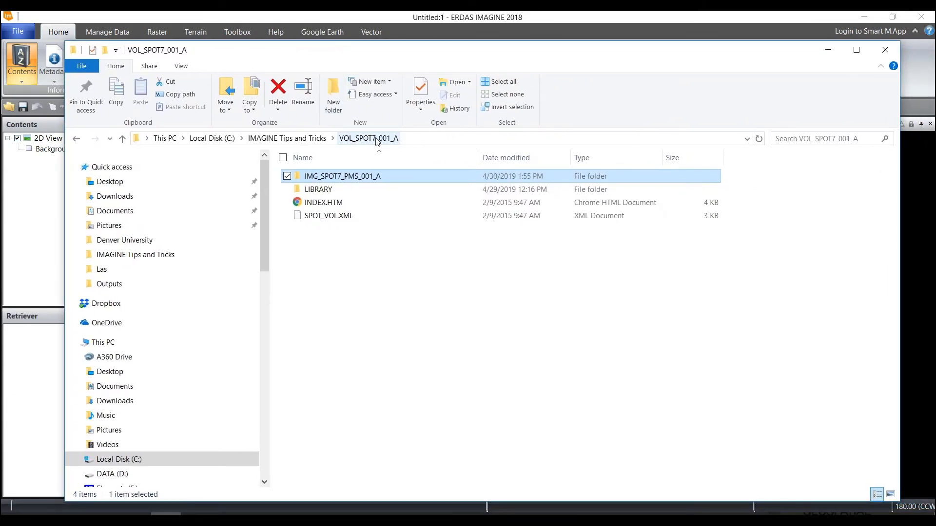
{"action": "double_click", "coordinate": [348, 180]}
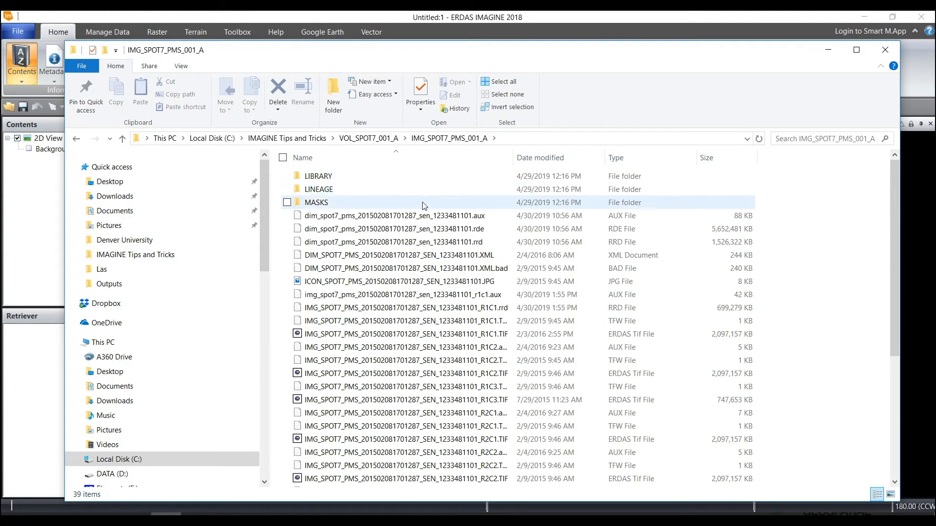
{"action": "scroll", "coordinate": [433, 215], "scroll_direction": "down", "scroll_amount": 2}
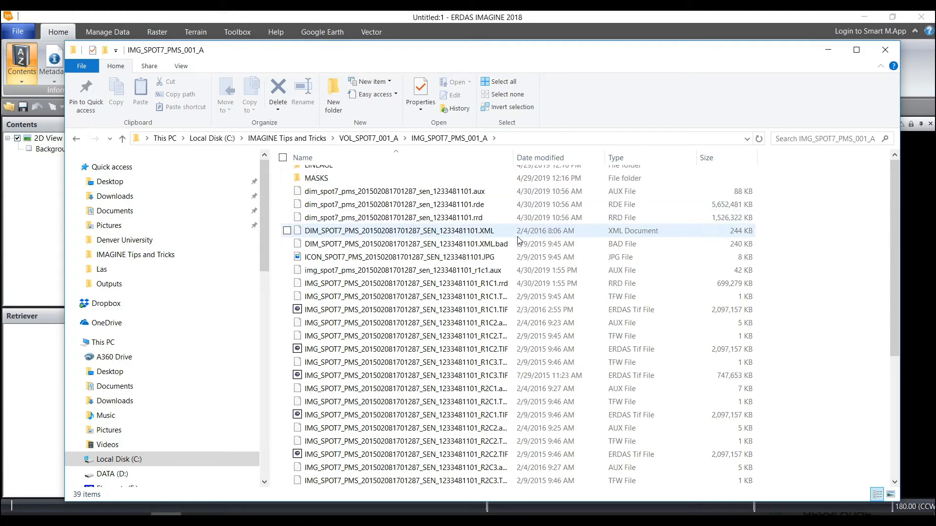
{"action": "left_click_drag", "start_coordinate": [516, 155], "coordinate": [608, 156]}
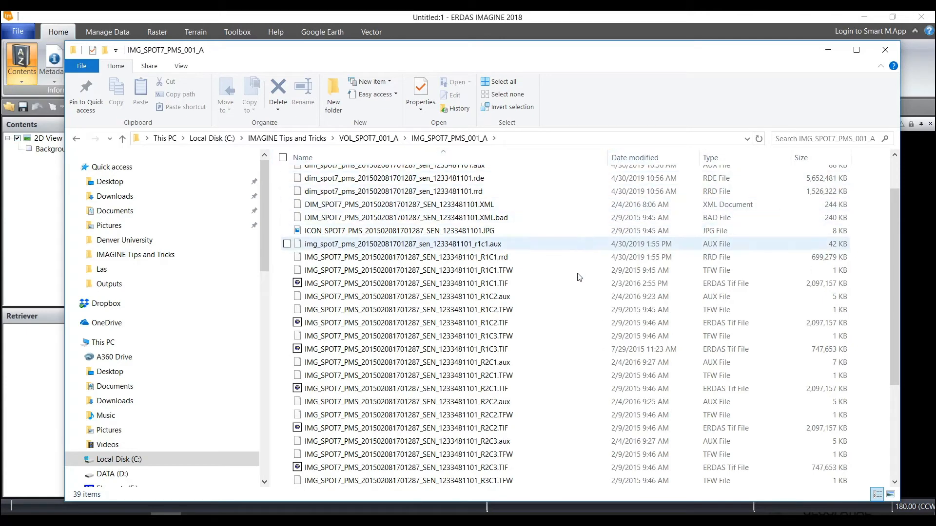
{"action": "left_click", "coordinate": [571, 287]}
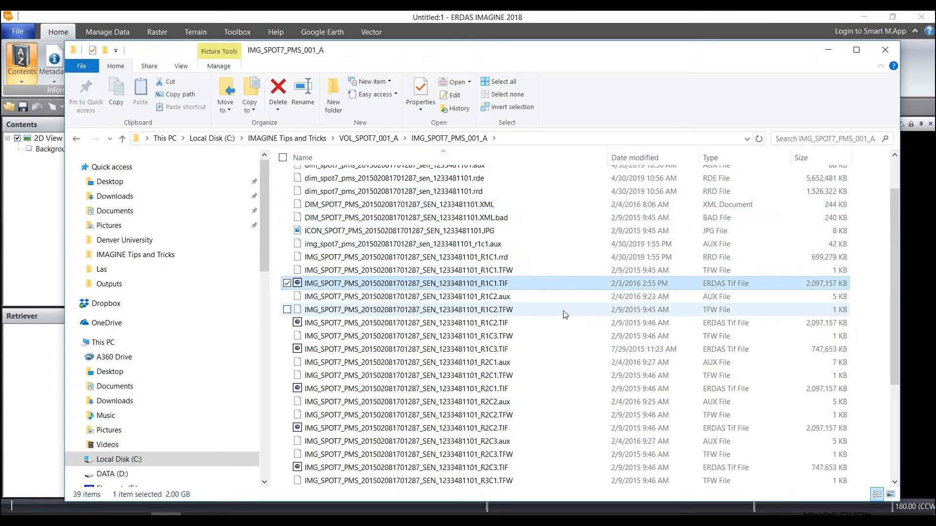
{"action": "left_click", "coordinate": [565, 323]}
{"action": "left_click", "coordinate": [559, 349]}
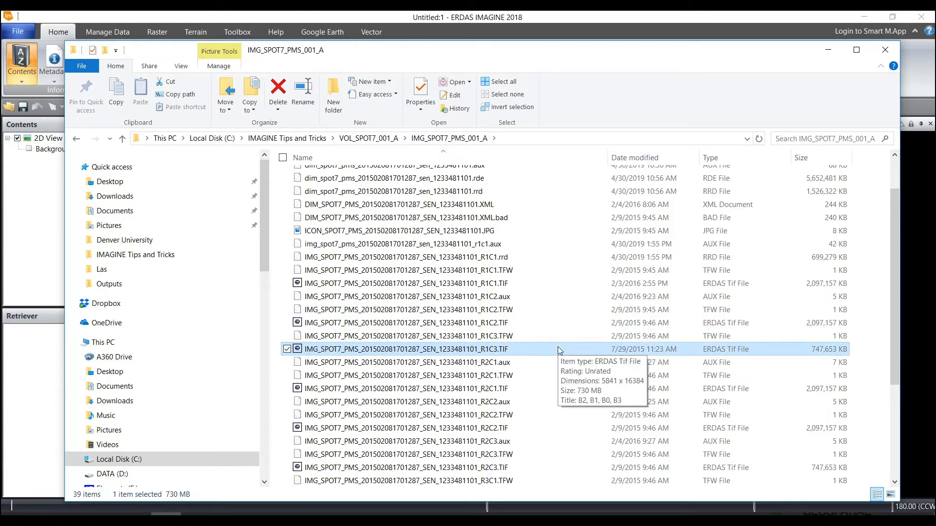
{"action": "left_click", "coordinate": [535, 326]}
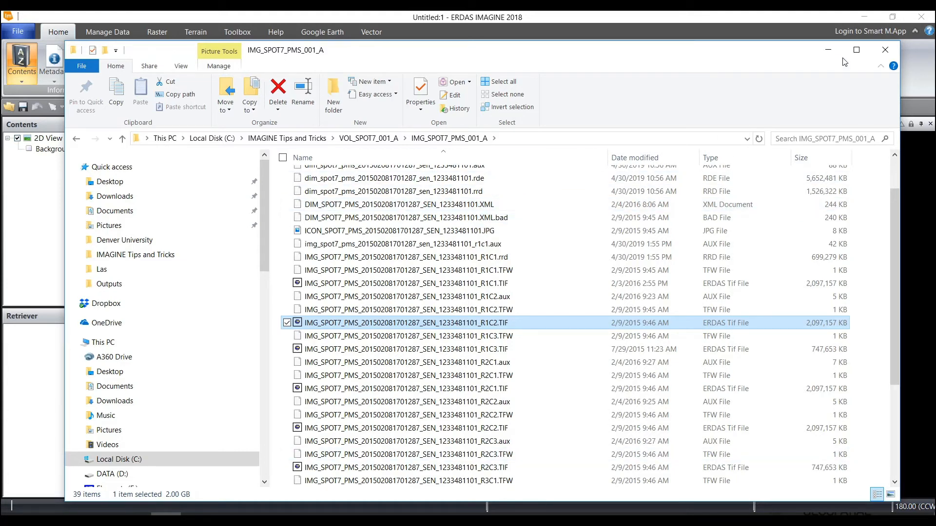
{"action": "left_click", "coordinate": [828, 51]}
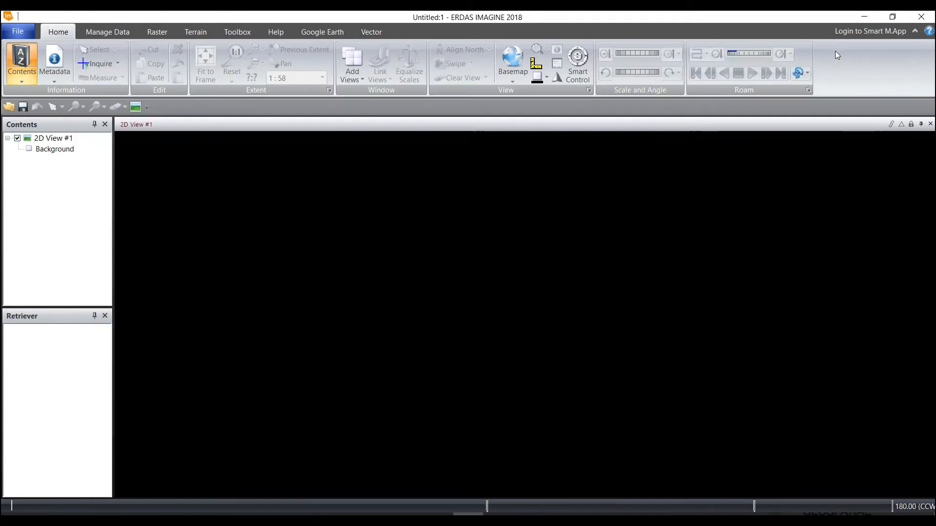
Start opening a raster layer in the empty 2D view and set its file type to SPOT DIMAP v2 (DIM_SPOT*.XML).
{"action": "right_click", "coordinate": [500, 198]}
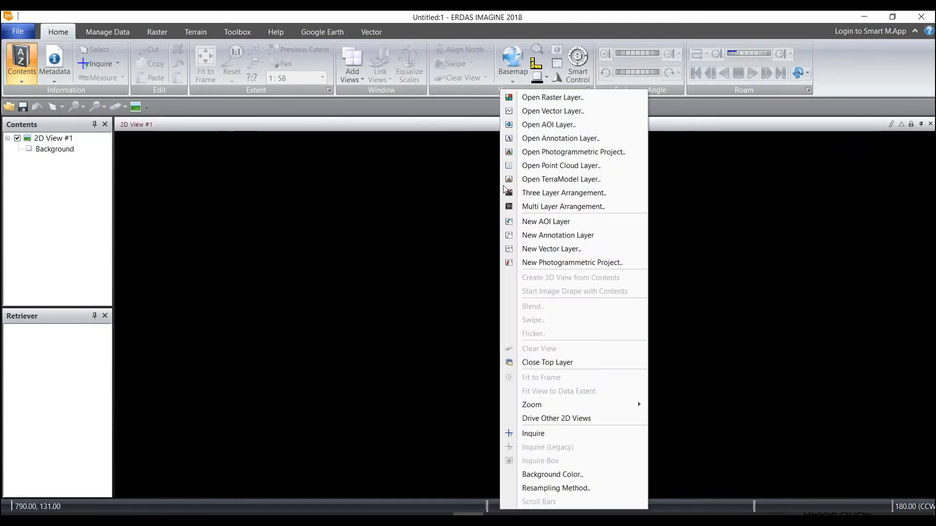
{"action": "left_click", "coordinate": [527, 97]}
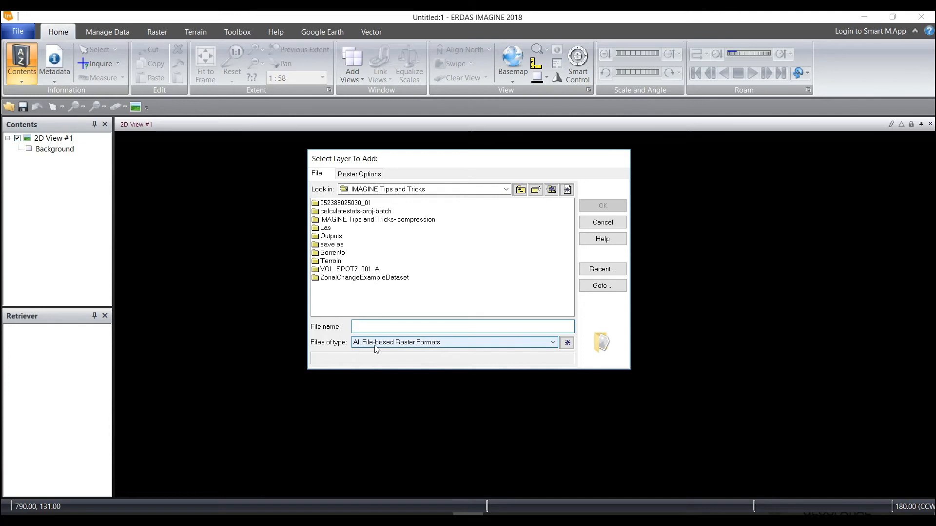
{"action": "left_click", "coordinate": [404, 345]}
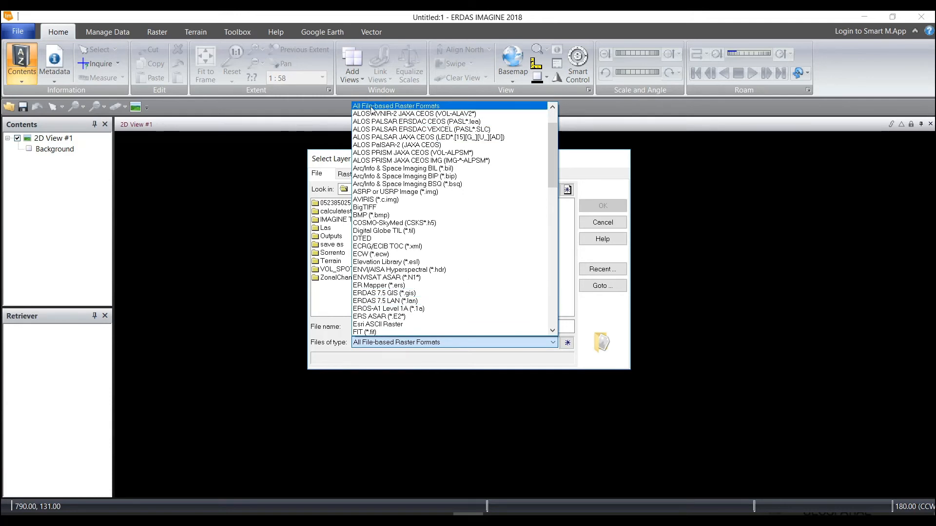
{"action": "left_click", "coordinate": [386, 107]}
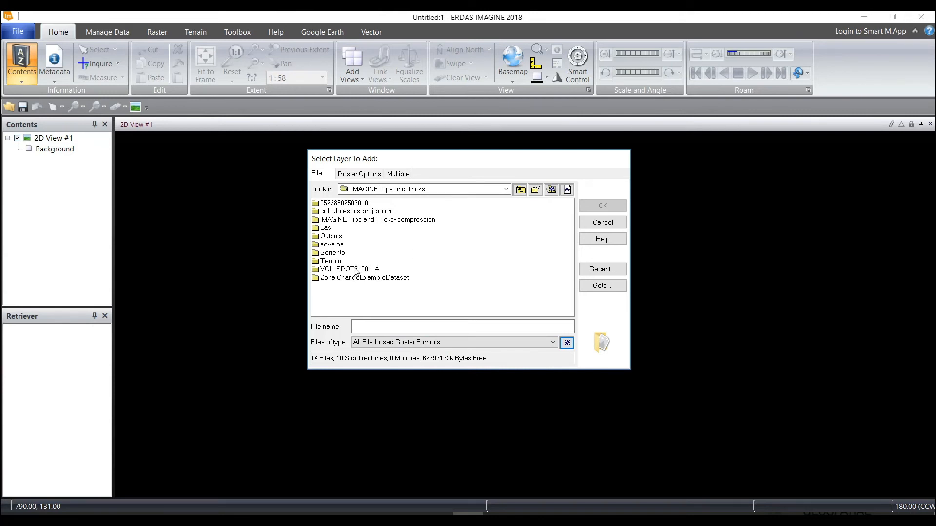
{"action": "left_click", "coordinate": [446, 342]}
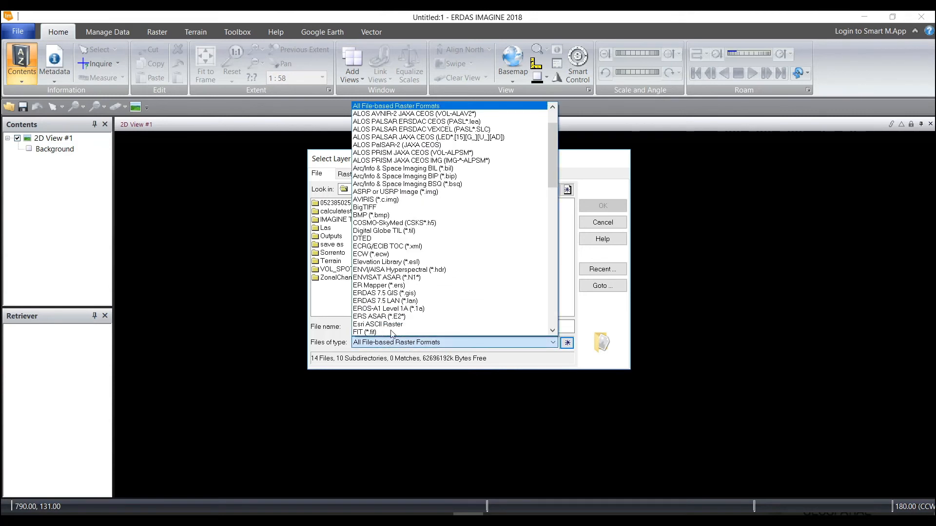
{"action": "scroll", "coordinate": [449, 276], "scroll_direction": "down", "scroll_amount": 6}
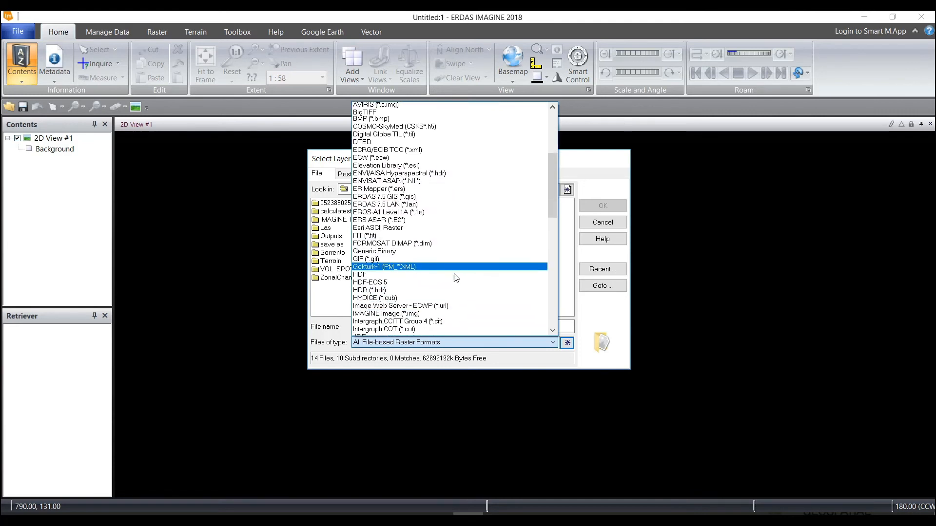
{"action": "scroll", "coordinate": [456, 279], "scroll_direction": "down", "scroll_amount": 15}
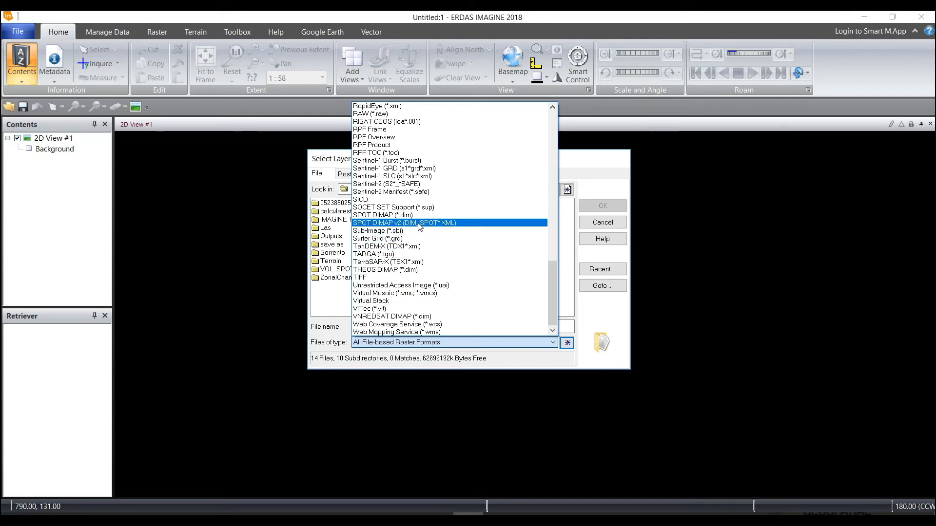
{"action": "left_click", "coordinate": [449, 226]}
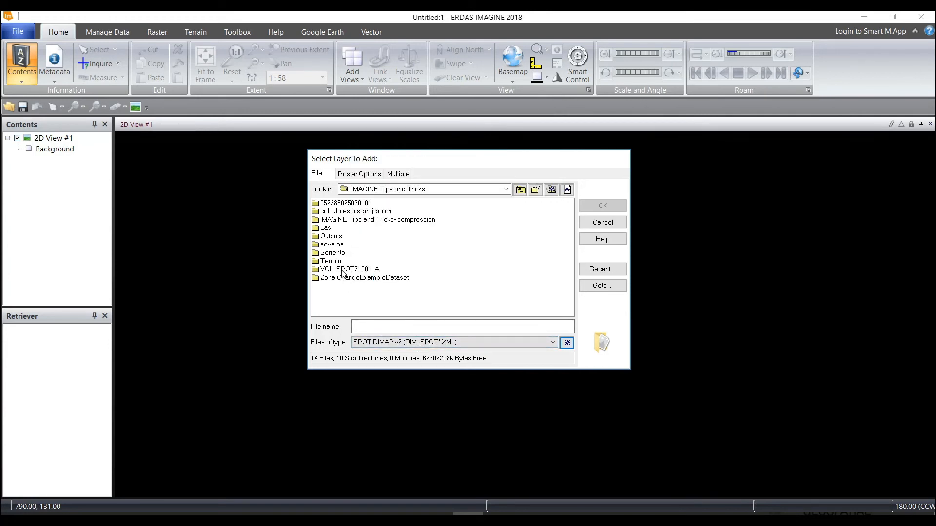
{"action": "double_click", "coordinate": [342, 270]}
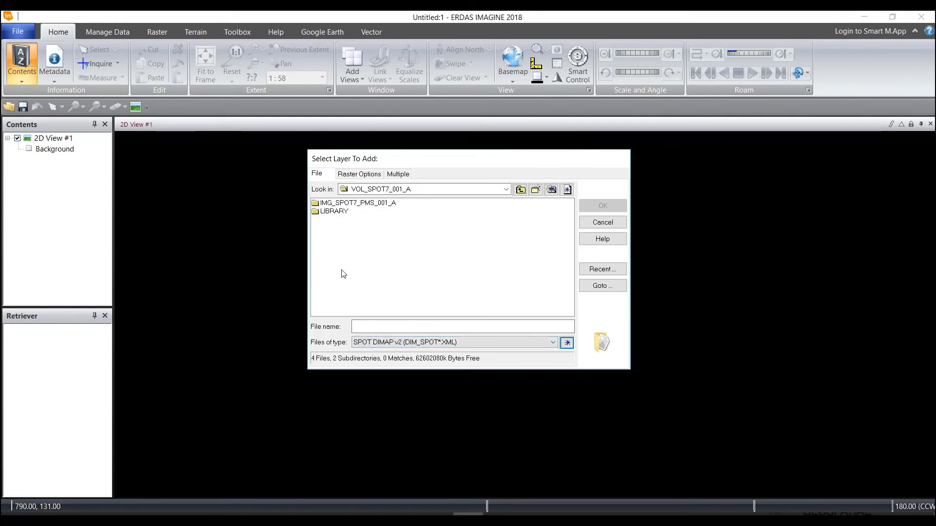
{"action": "double_click", "coordinate": [343, 203]}
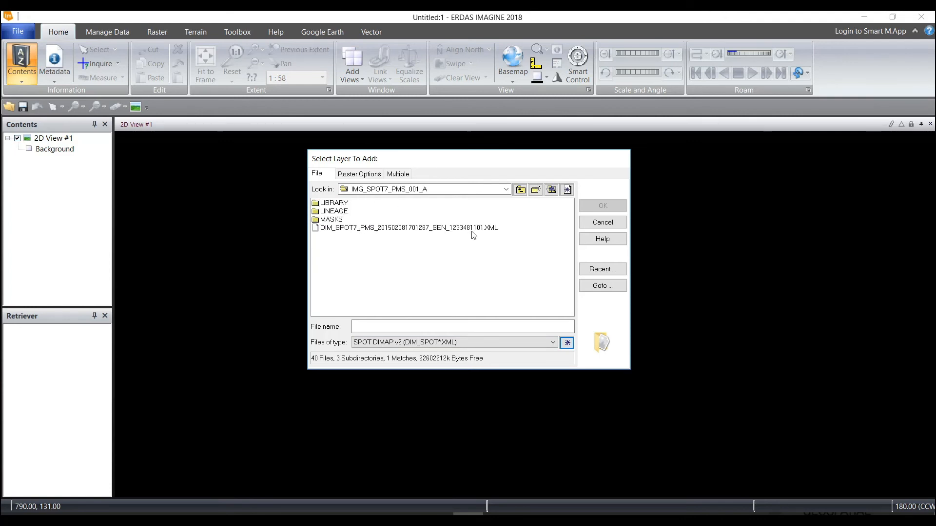
{"action": "left_click", "coordinate": [421, 229]}
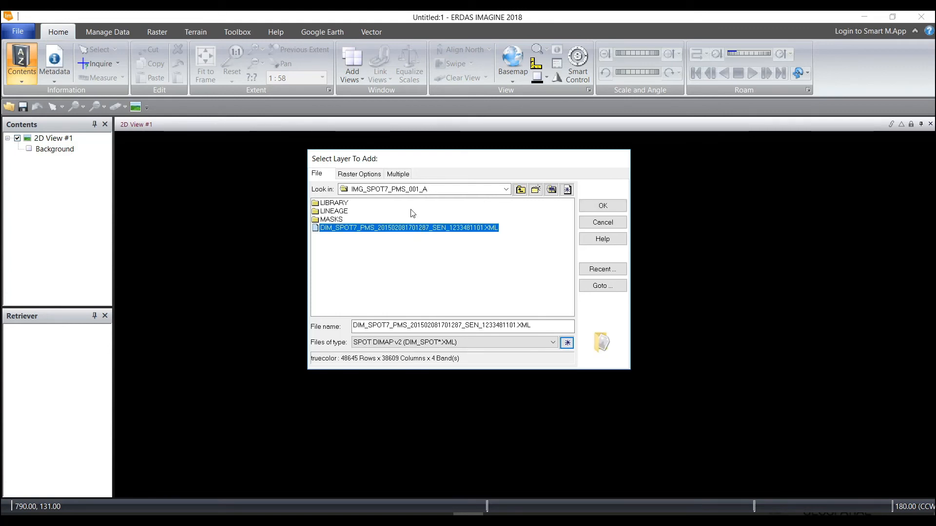
{"action": "left_click", "coordinate": [373, 174]}
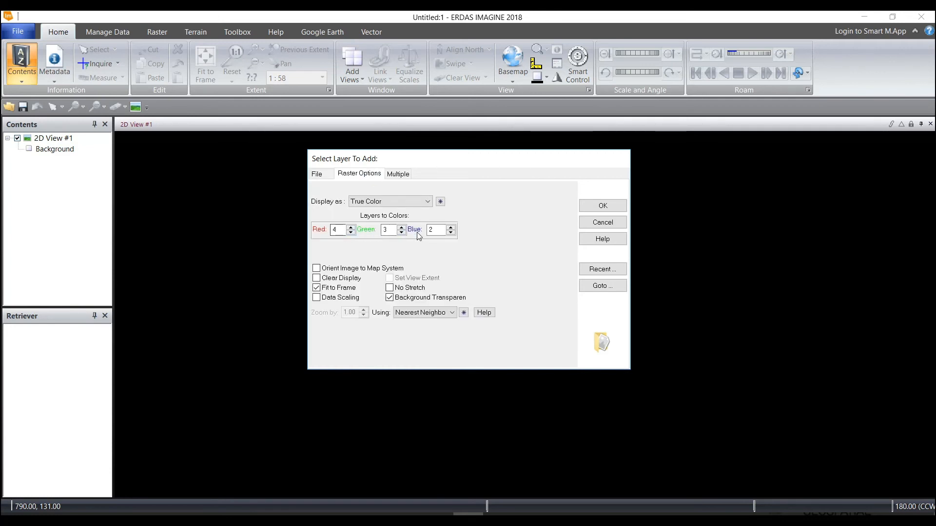
{"action": "left_click", "coordinate": [603, 206]}
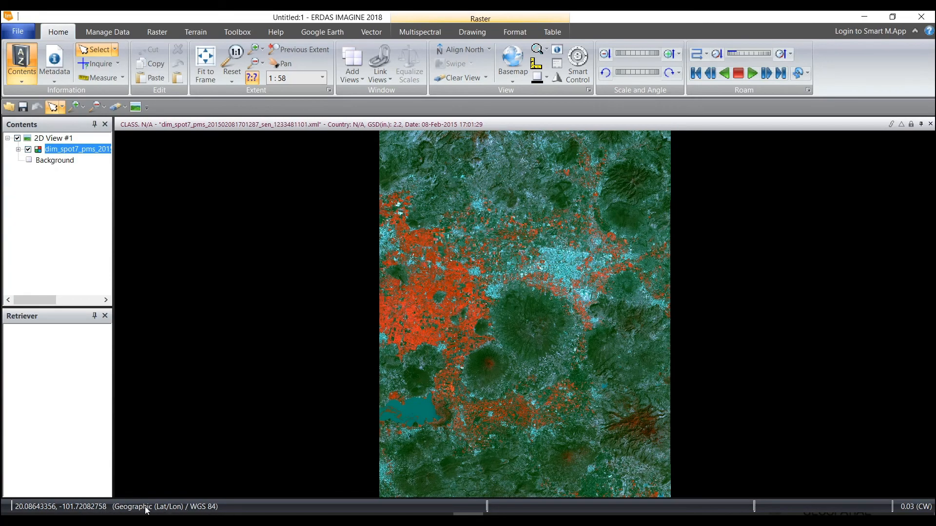
Inspect the farmland and urban areas of the SPOT 7 image up close and start the Inquire cursor on it.
{"action": "scroll", "coordinate": [555, 295], "scroll_direction": "up", "scroll_amount": 4}
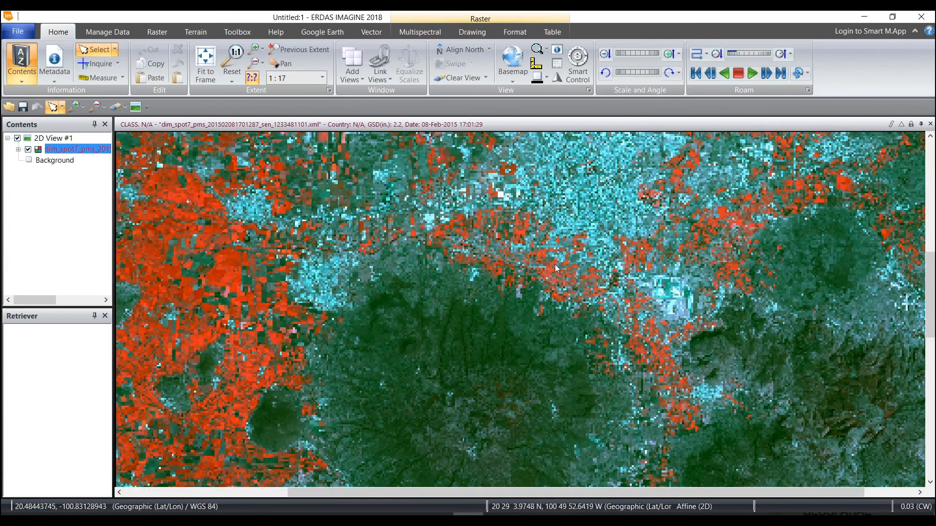
{"action": "left_click_drag", "start_coordinate": [447, 206], "coordinate": [592, 416]}
{"action": "scroll", "coordinate": [593, 420], "scroll_direction": "up", "scroll_amount": 3}
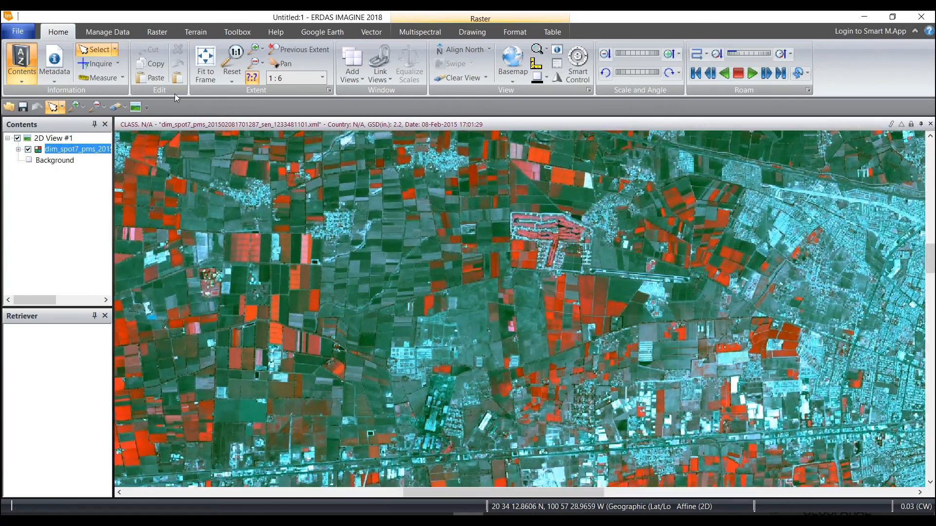
{"action": "left_click", "coordinate": [100, 63]}
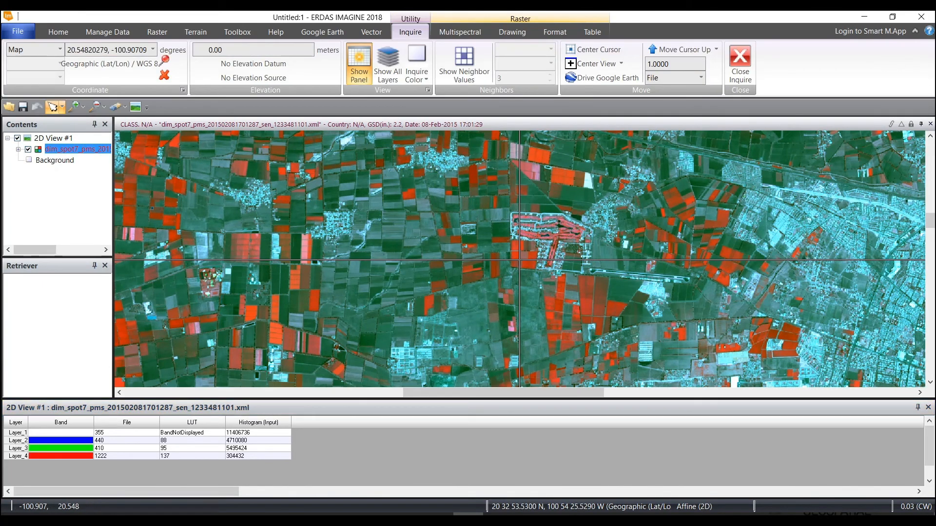
Place the Inquire cursor on the field just below the golf-course-like area and show the neighbouring pixel values for Layer_1.
{"action": "left_click_drag", "start_coordinate": [520, 259], "coordinate": [520, 259]}
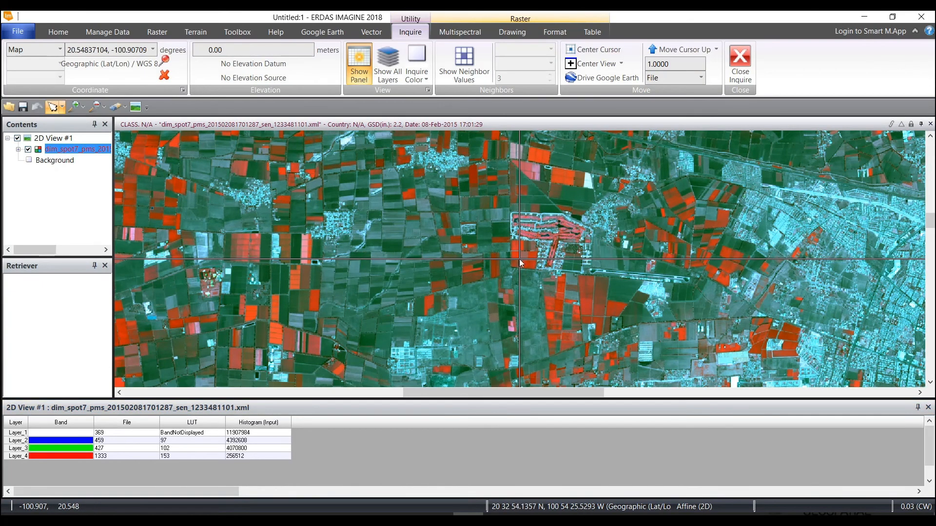
{"action": "left_click", "coordinate": [479, 60]}
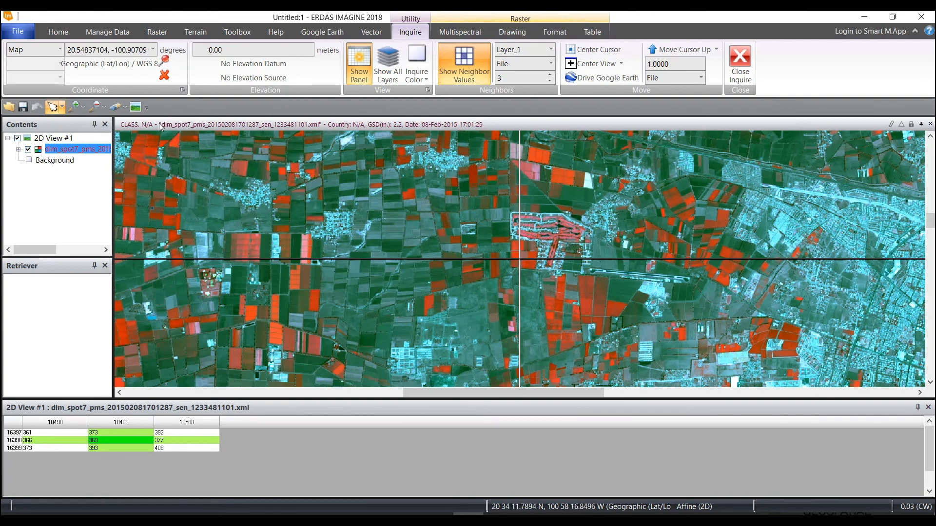
{"action": "left_click", "coordinate": [136, 107]}
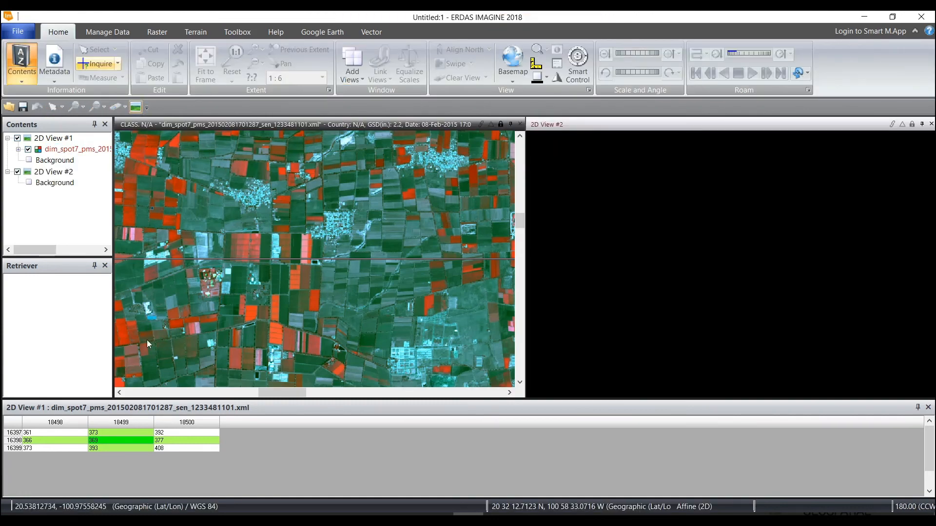
{"action": "left_click", "coordinate": [159, 519]}
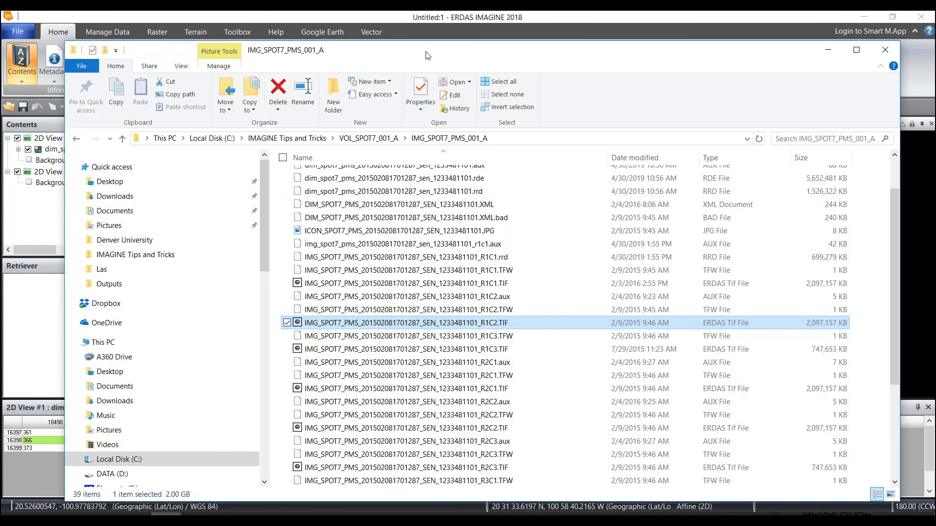
{"action": "left_click_drag", "start_coordinate": [418, 48], "coordinate": [131, 58]}
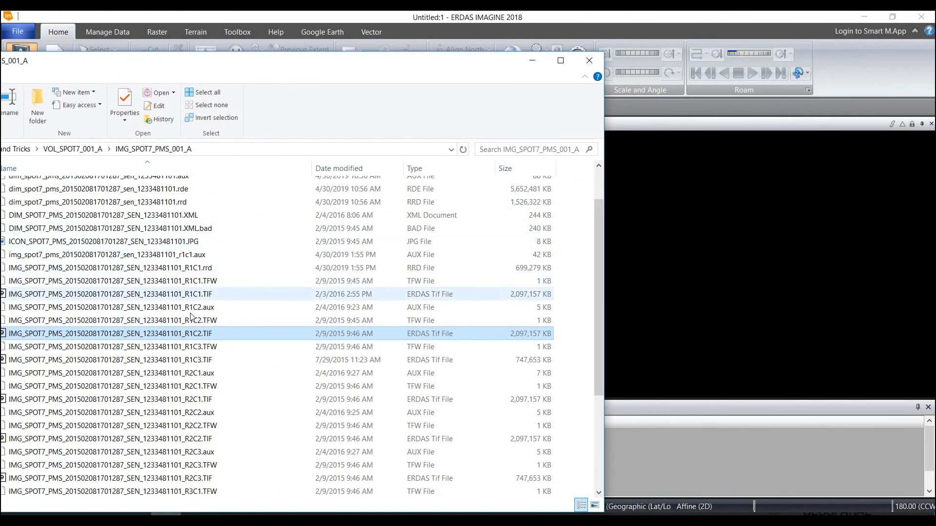
{"action": "left_click_drag", "start_coordinate": [195, 336], "coordinate": [791, 294]}
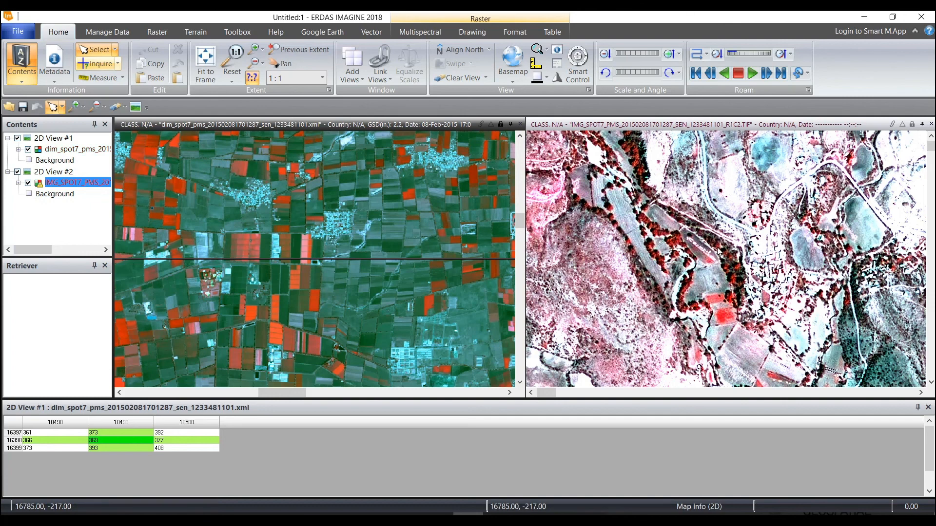
Fit the R1C2 tile to the frame of 2D View #2 and make the DIMAP image's view active.
{"action": "left_click", "coordinate": [380, 128]}
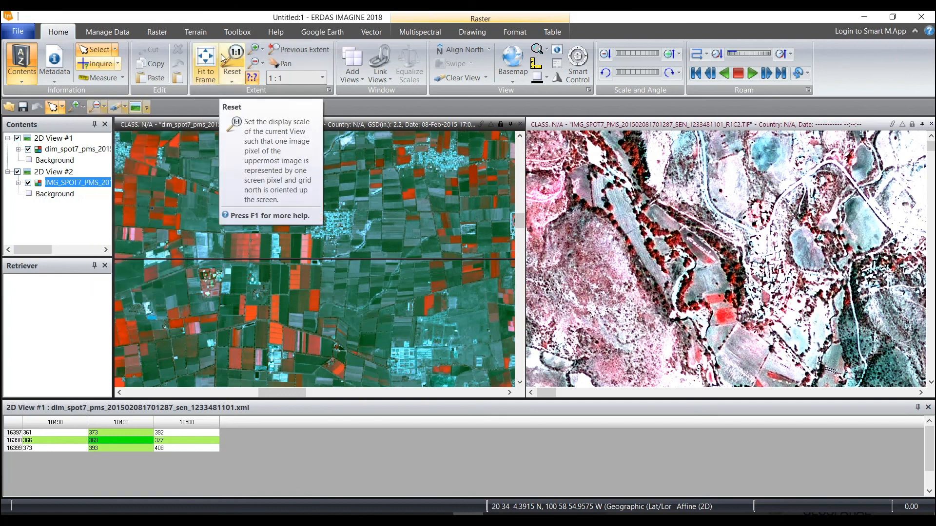
{"action": "left_click", "coordinate": [206, 55]}
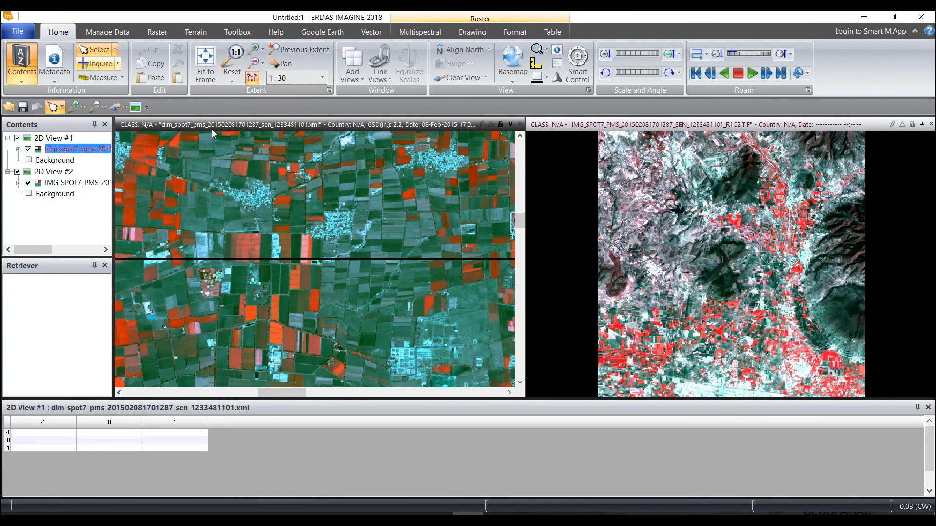
{"action": "left_click", "coordinate": [212, 130]}
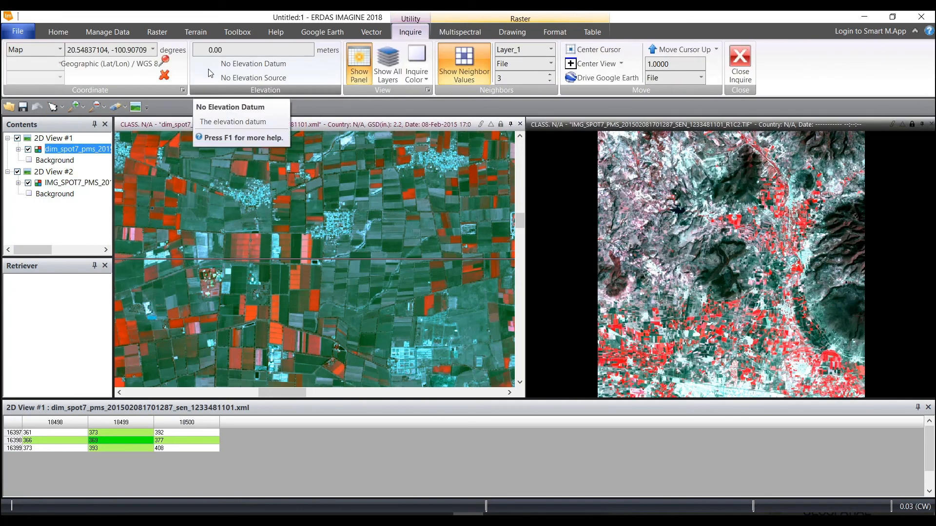